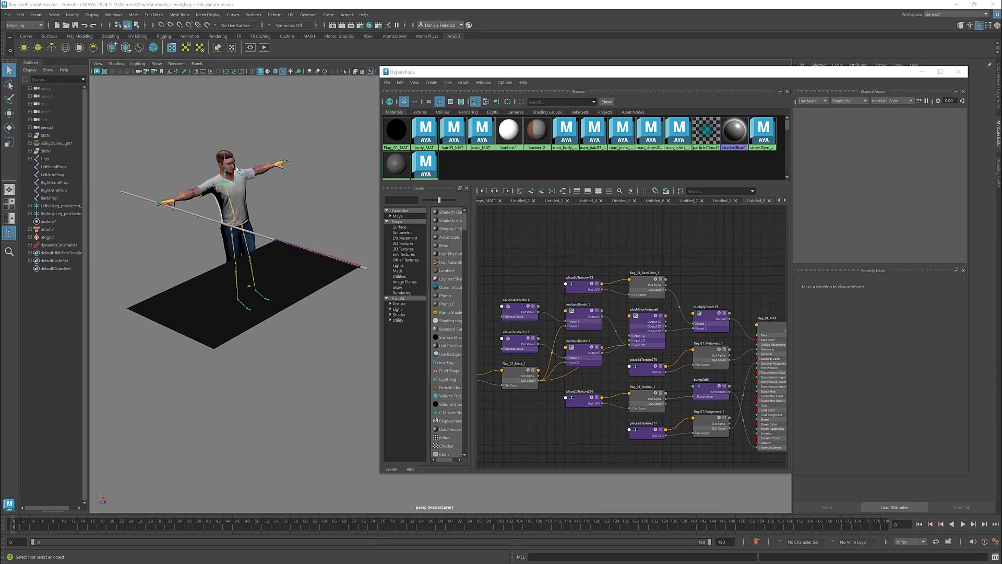
# - Load the Atoms Crowd plug-in with the MEL command loadPlugin AtomsMaya
pyautogui.press('a')
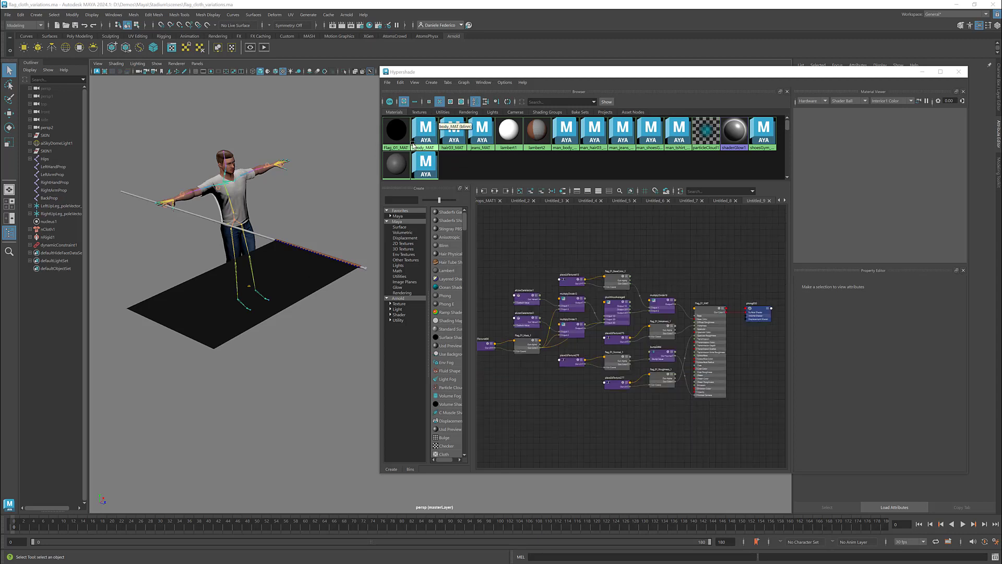
pyautogui.keyDown('alt'); pyautogui.moveTo(309, 267); pyautogui.dragTo(308, 270); pyautogui.keyUp('alt')
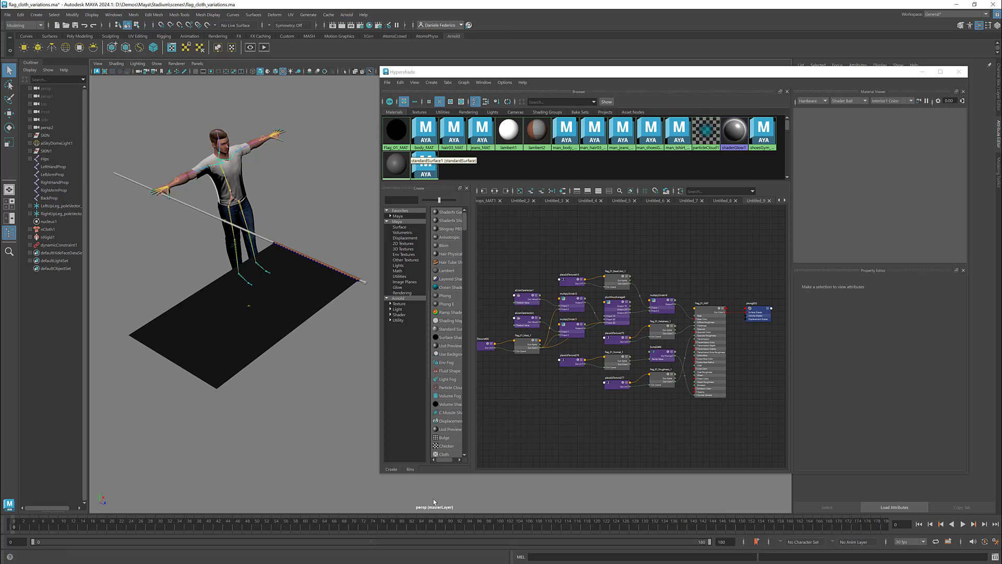
pyautogui.click(555, 557)
pyautogui.write('loadPlugin AtomsMaya')
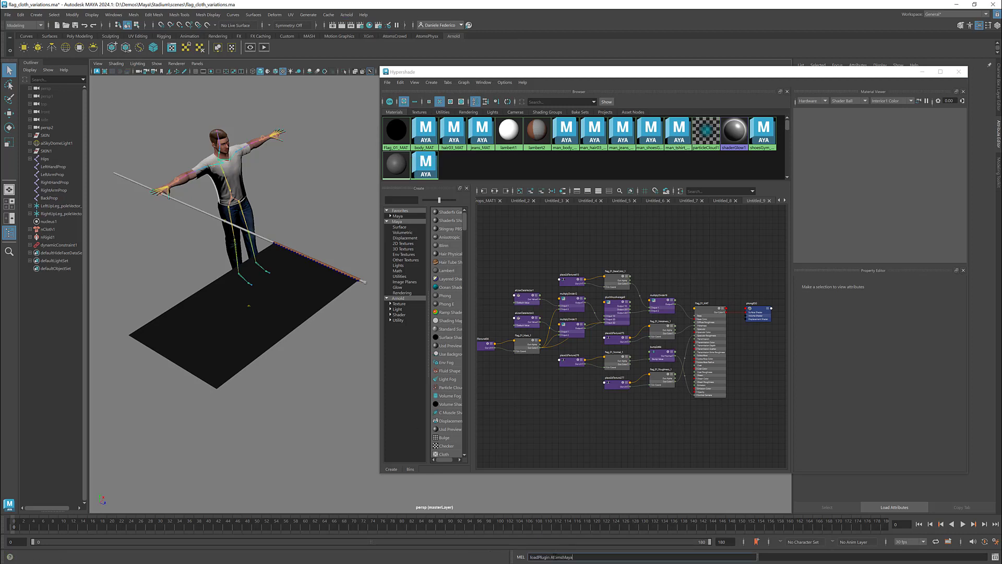
pyautogui.press('Return')
# - Open the Atoms Variation Builder and set the agent type to man
pyautogui.click(369, 15)
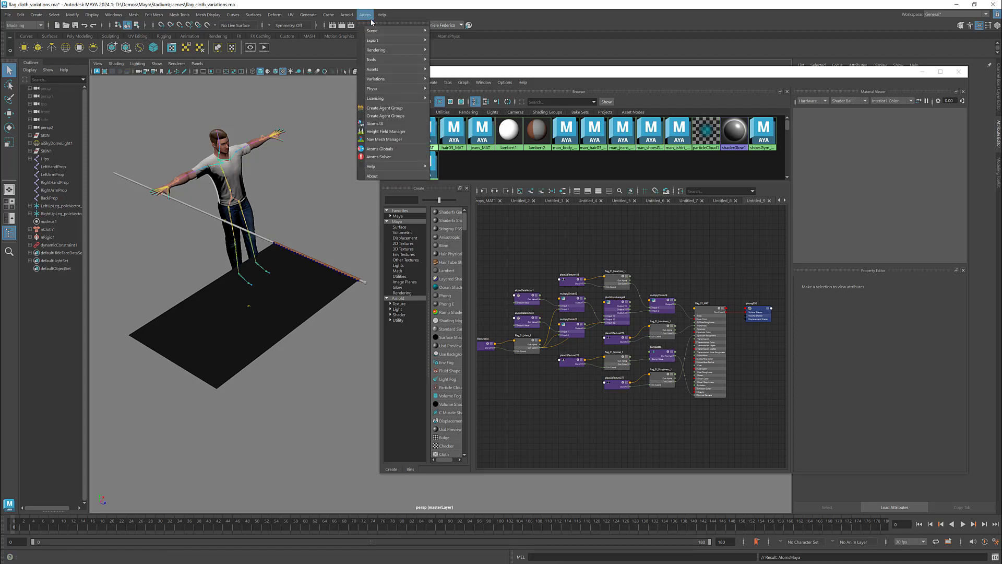
pyautogui.moveTo(413, 79)
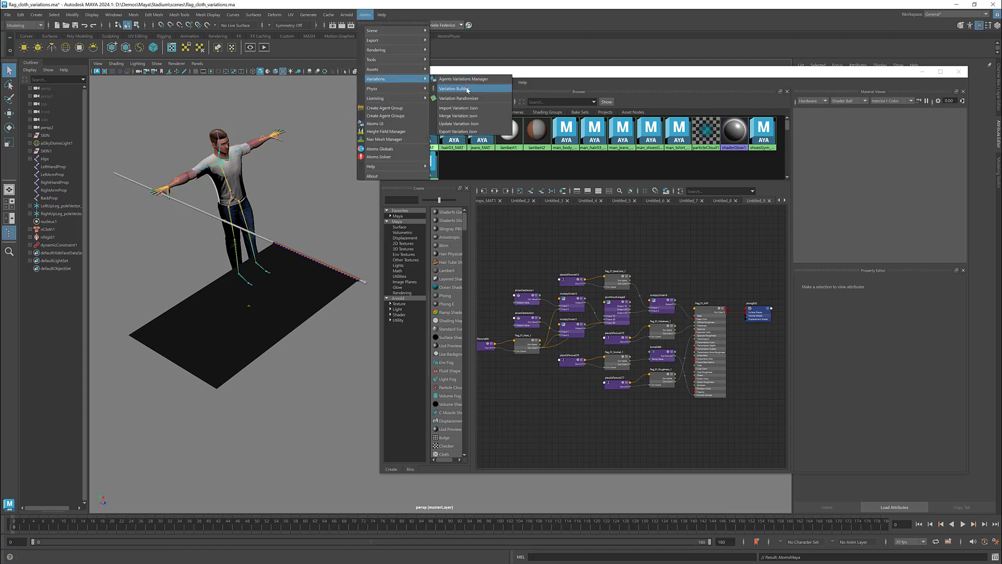
pyautogui.click(466, 89)
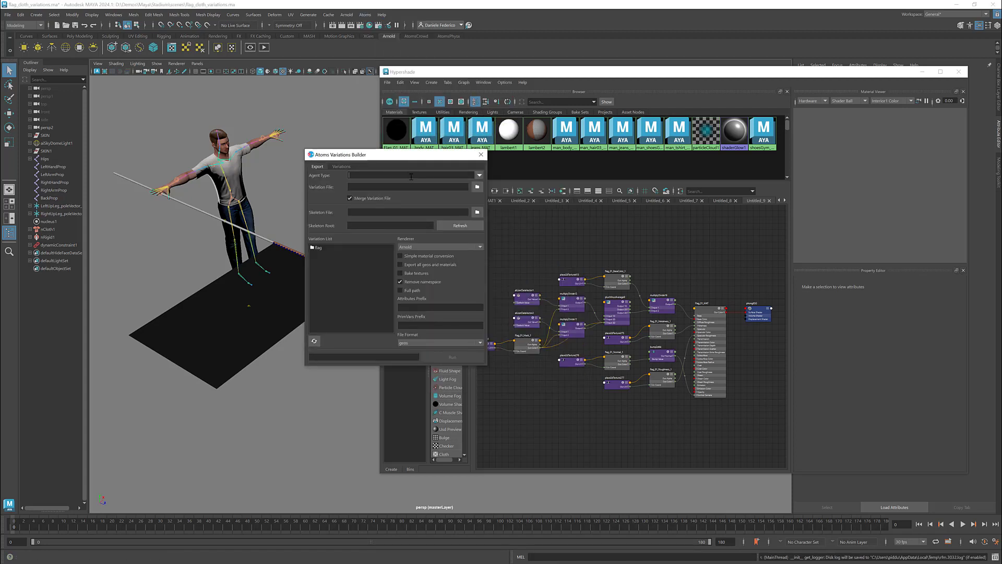
pyautogui.write('man')
pyautogui.press('Tab')
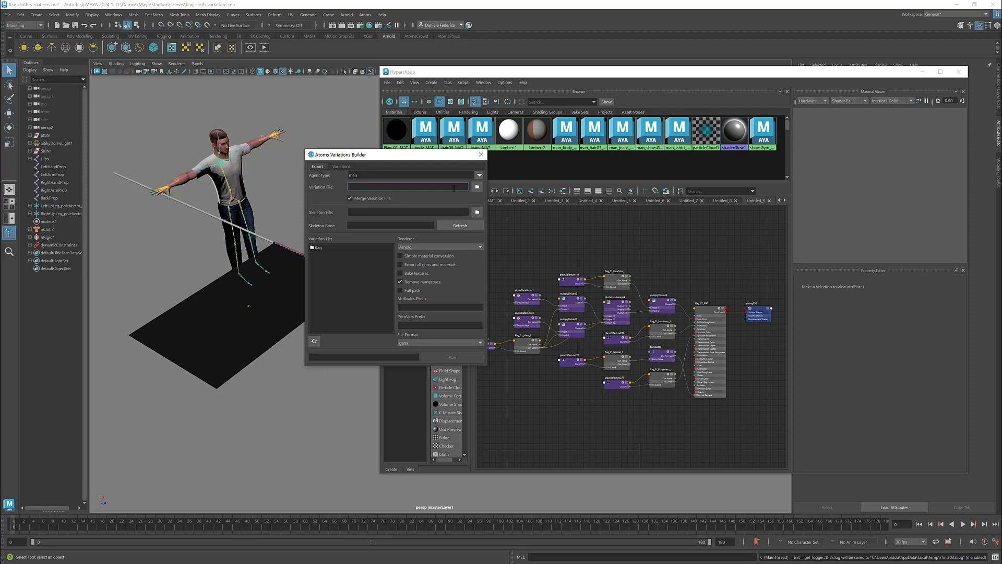
# - Set the variation file to a new JSON named variations in Stadium/data/variations/newFlagVariations
pyautogui.click(477, 186)
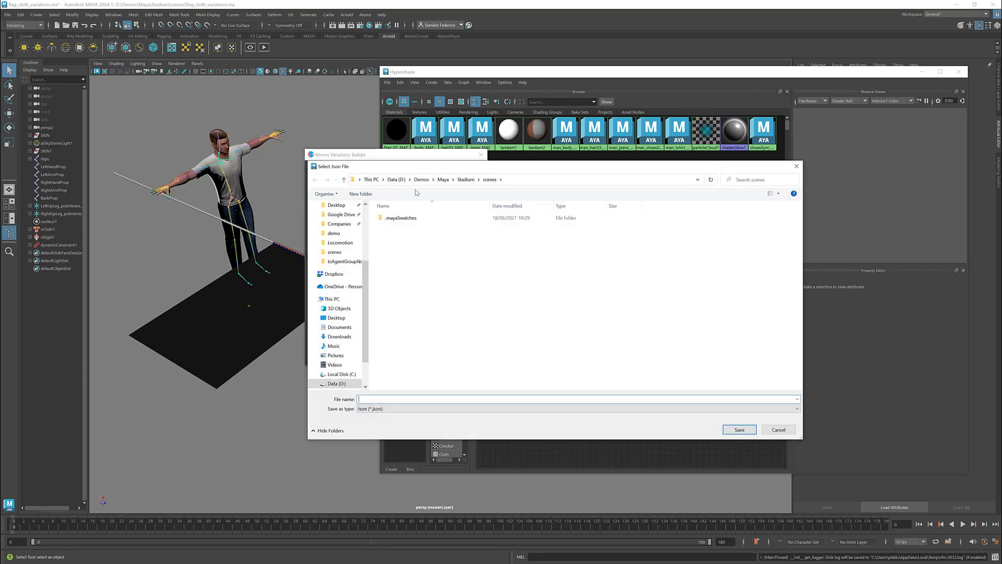
pyautogui.moveTo(483, 168); pyautogui.dragTo(577, 172)
pyautogui.click(561, 183)
pyautogui.write('var')
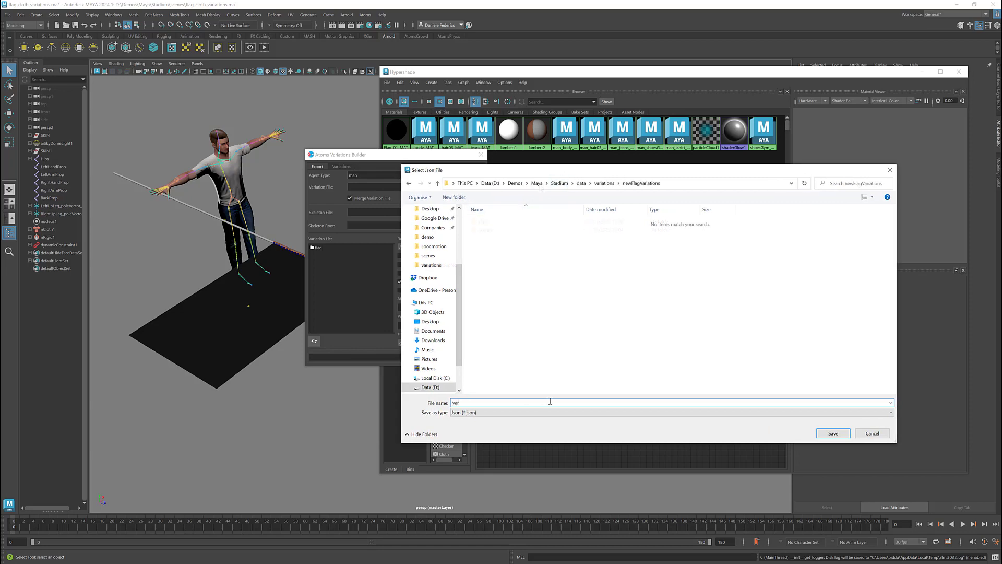
pyautogui.write('iations')
pyautogui.press('Return')
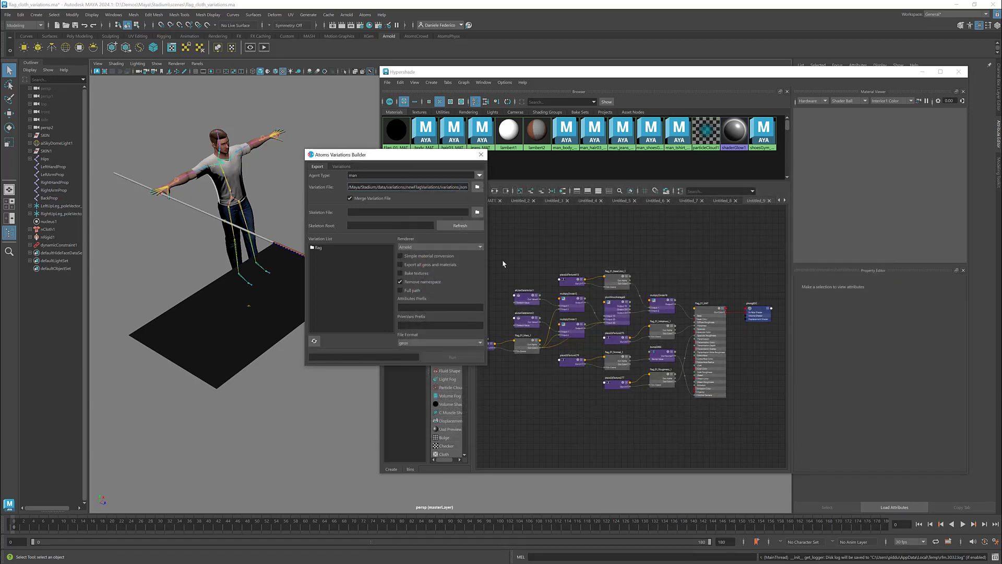
# - Set the skeleton file to man.atomsskel from Stadium/data/configs and the skeleton root to the Hips joint
pyautogui.click(477, 212)
pyautogui.click(581, 183)
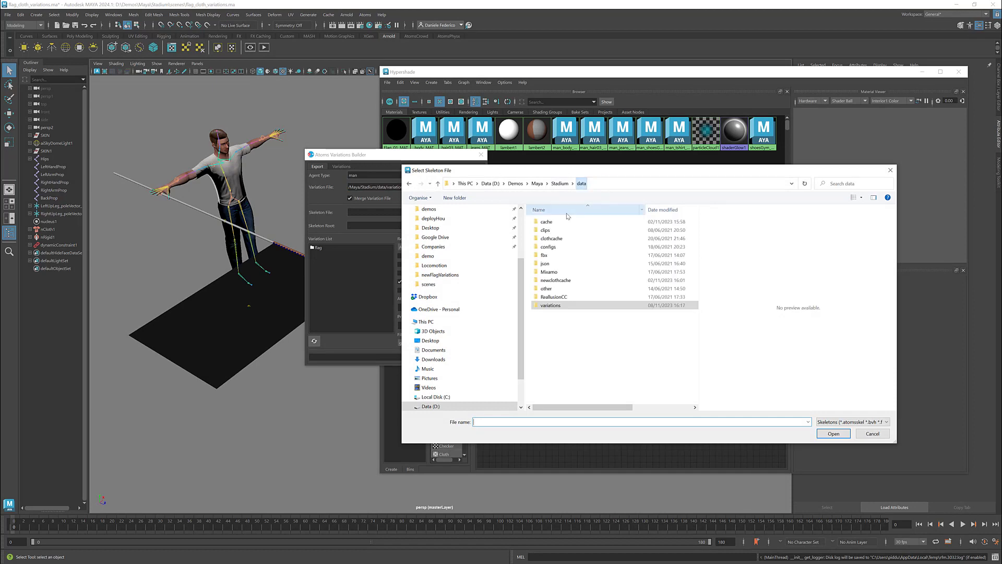
pyautogui.doubleClick(552, 246)
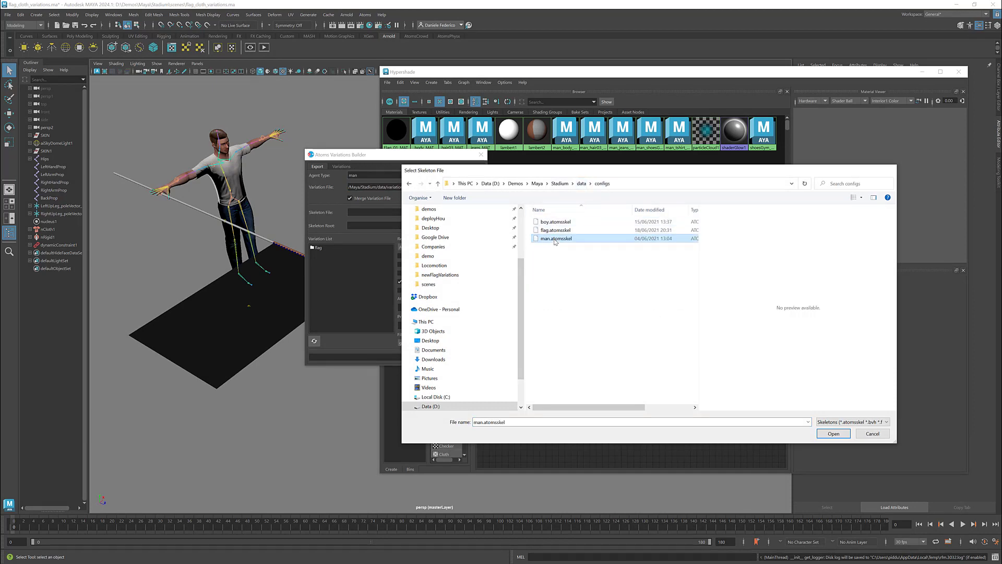
pyautogui.doubleClick(553, 238)
pyautogui.click(456, 226)
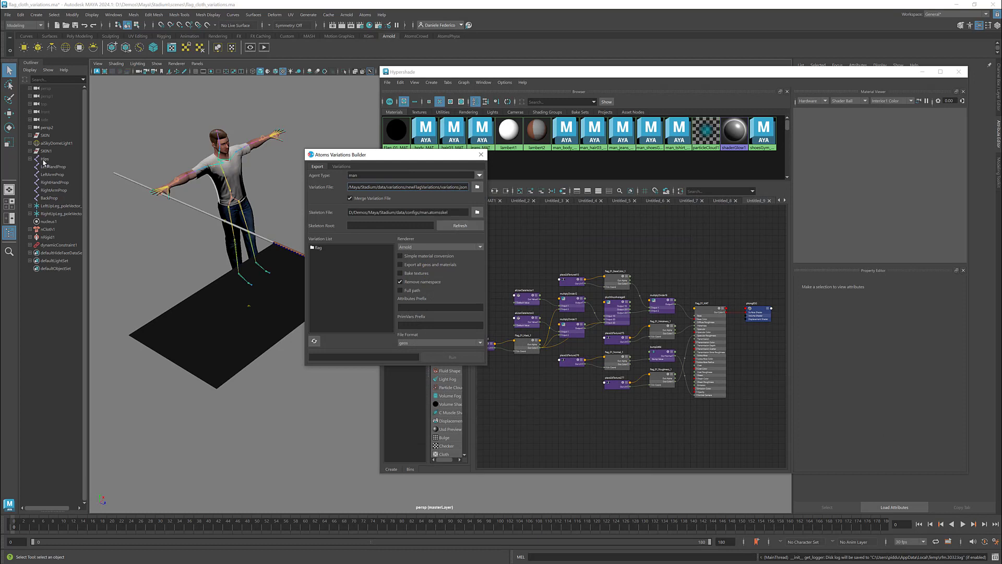
pyautogui.click(456, 227)
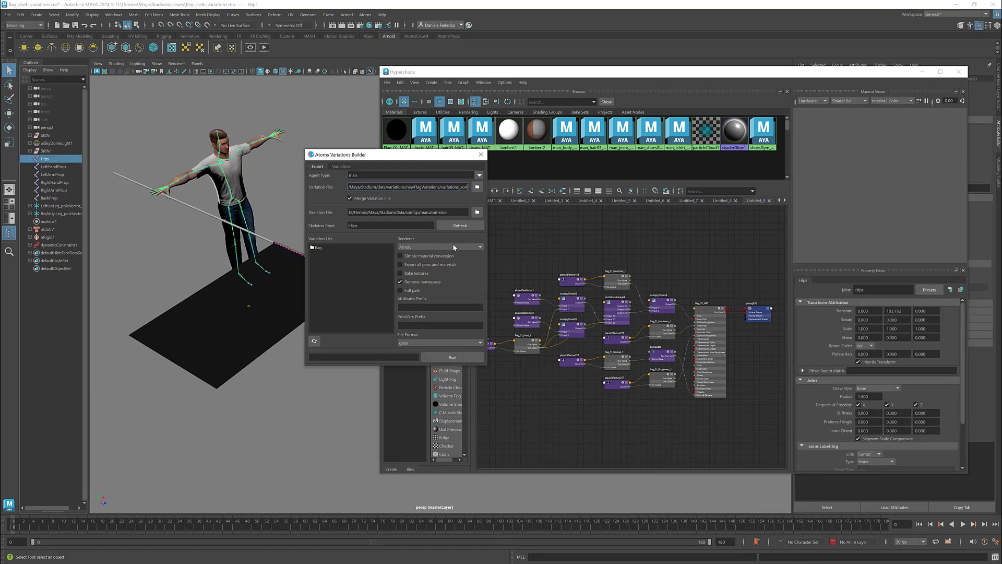
# - Enable texture baking and run the variation export after checking the geometry in the flag render layer's collection
pyautogui.click(418, 272)
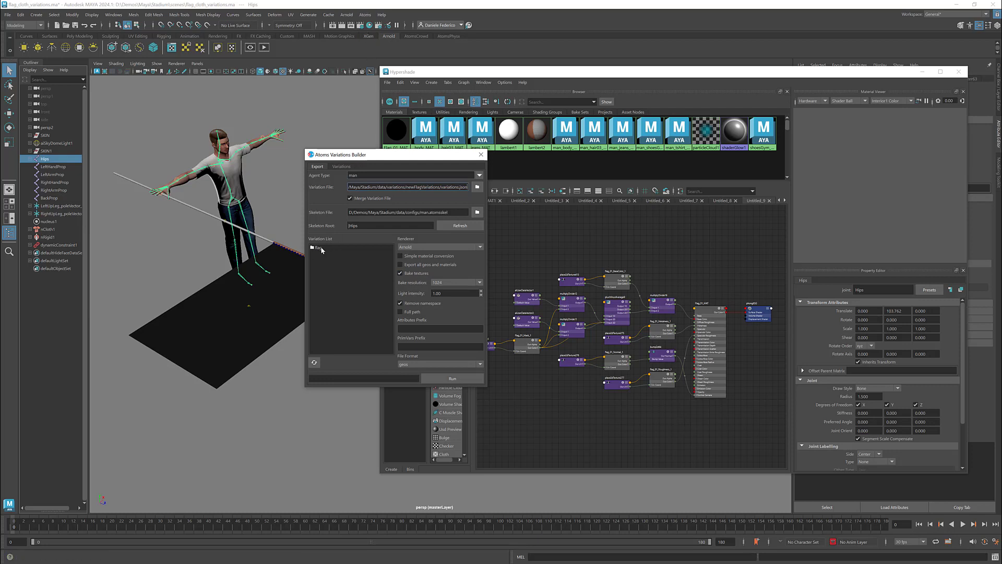
pyautogui.click(379, 25)
pyautogui.click(142, 165)
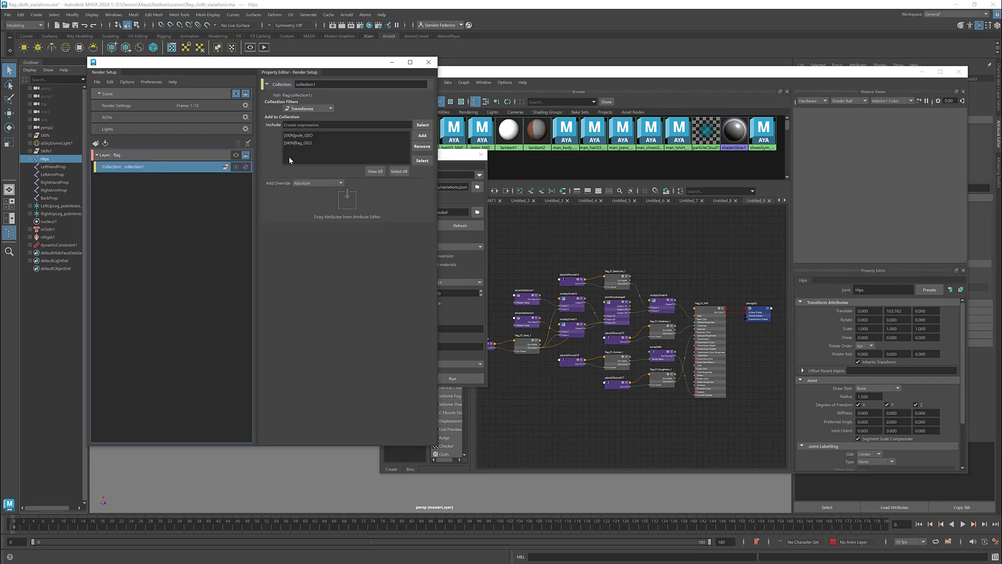
pyautogui.click(428, 62)
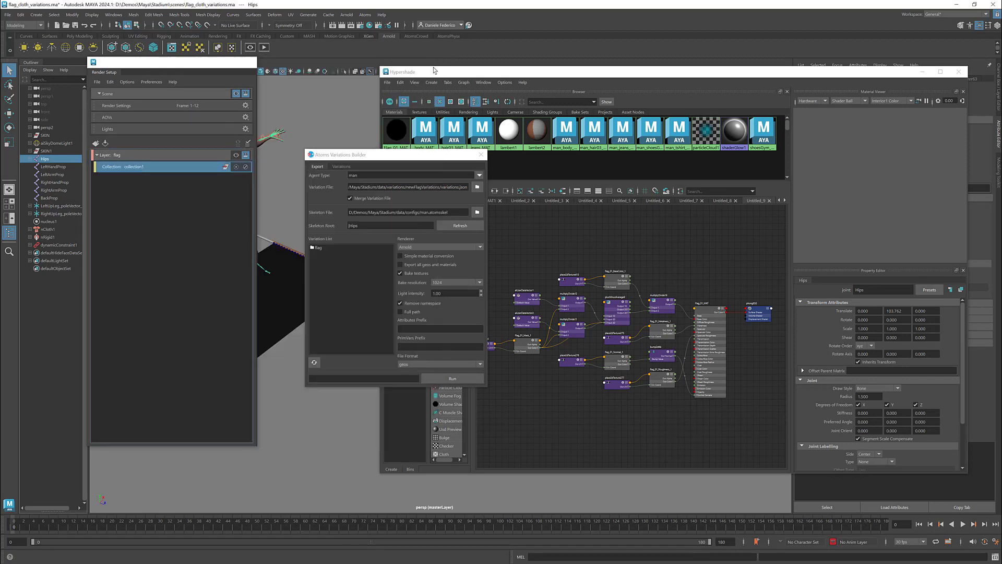
pyautogui.click(449, 378)
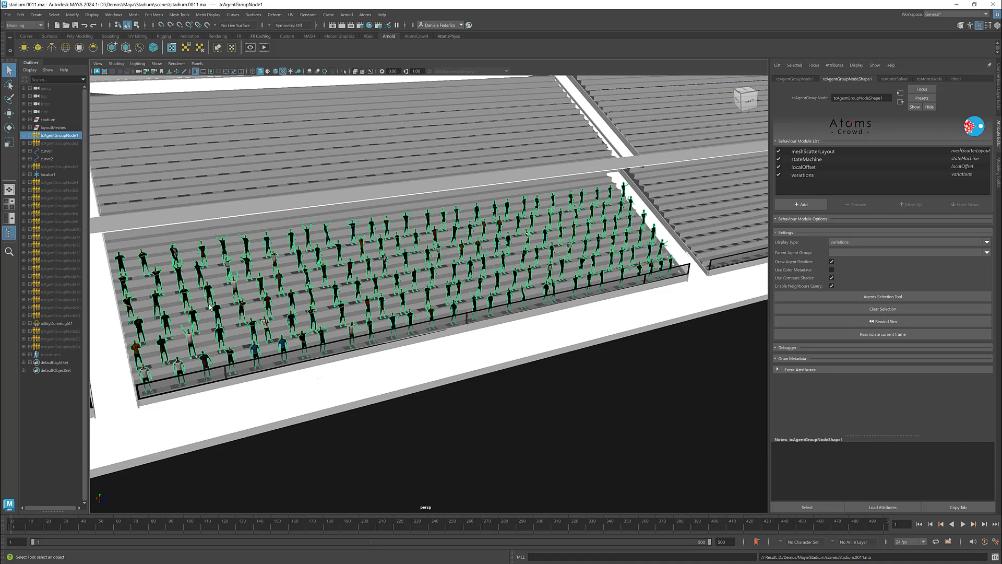
# - Merge the variations JSON from Stadium/data/variations/newFlagVariations into the stadium scene's variations
pyautogui.keyDown('alt'); pyautogui.moveTo(469, 269); pyautogui.dragTo(323, 286); pyautogui.keyUp('alt')
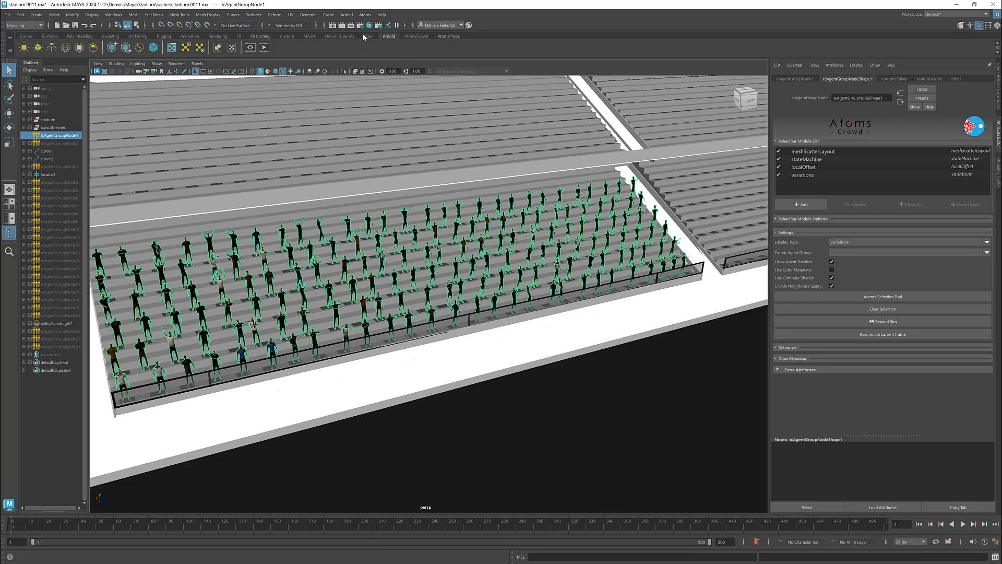
pyautogui.click(365, 15)
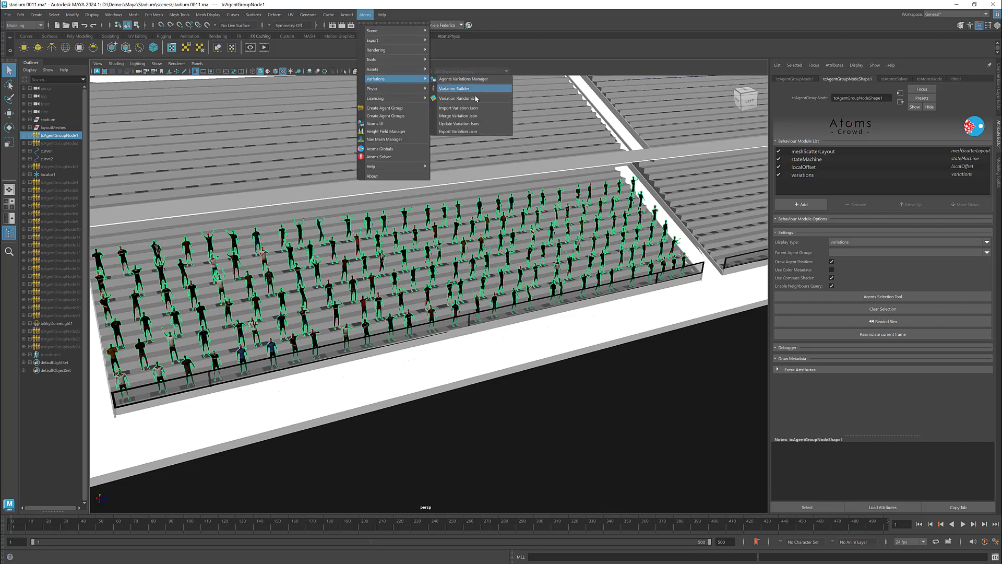
pyautogui.click(491, 133)
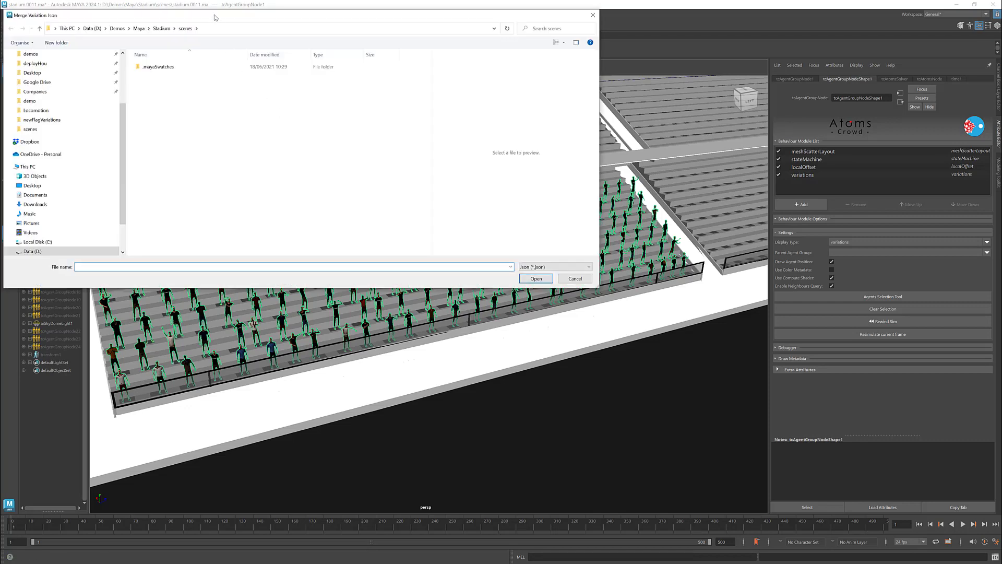
pyautogui.click(298, 98)
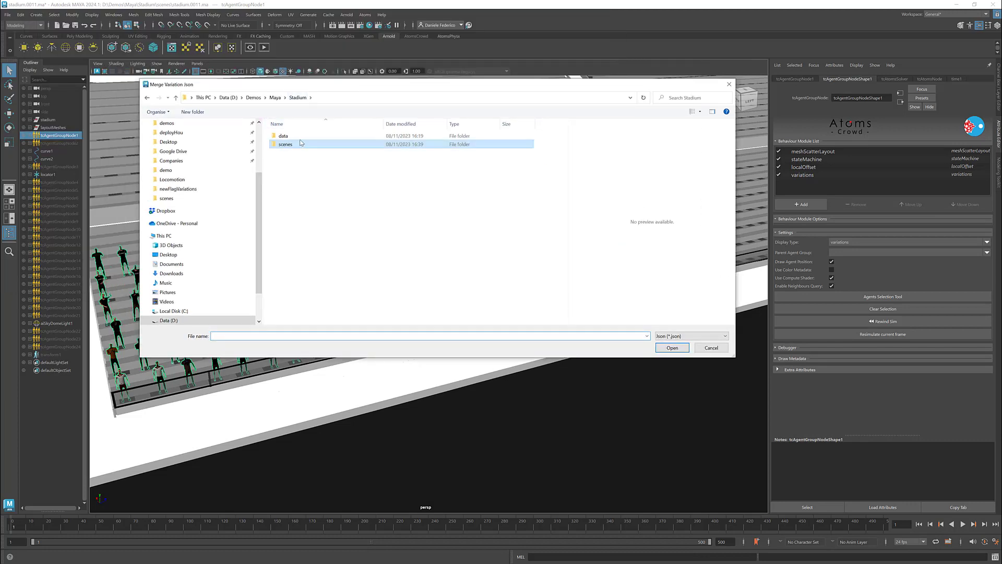
pyautogui.doubleClick(301, 137)
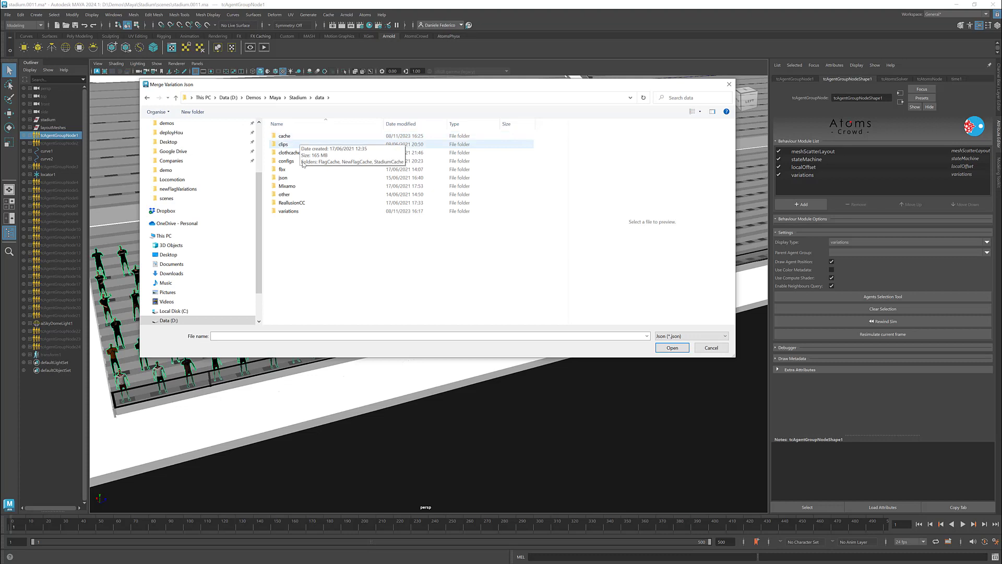
pyautogui.doubleClick(291, 211)
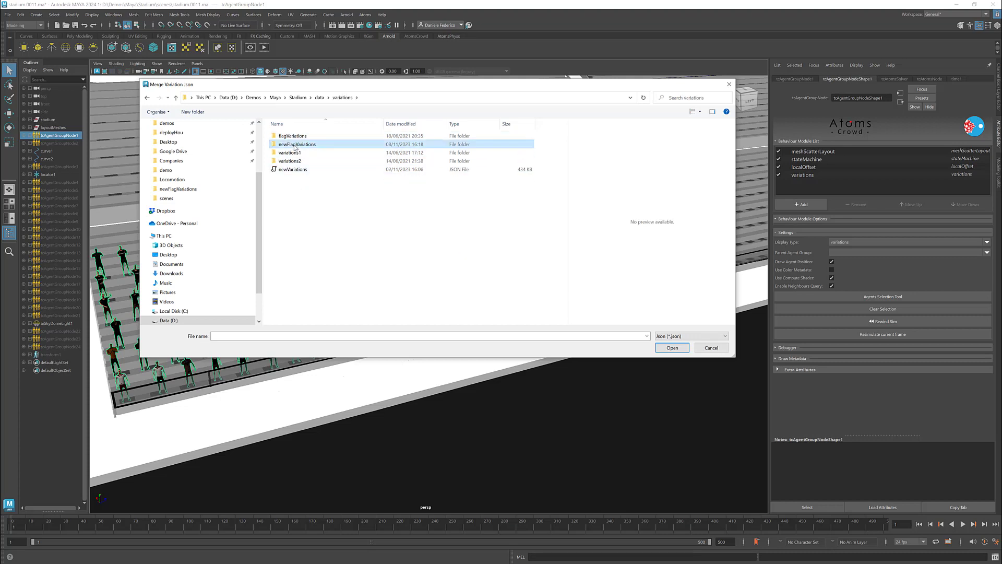
pyautogui.doubleClick(295, 144)
pyautogui.click(286, 179)
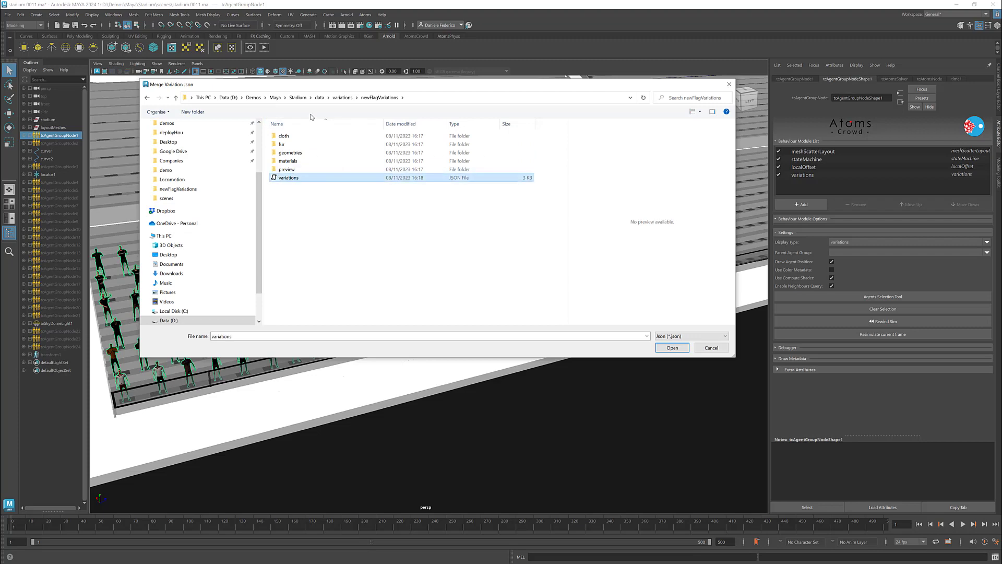
pyautogui.click(672, 347)
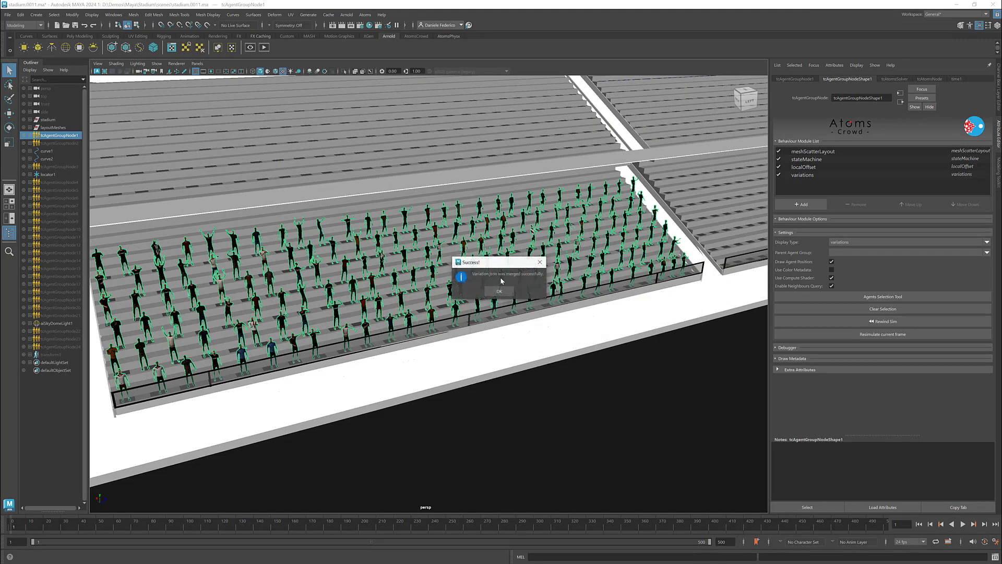
# - Open the Agents Variations Manager, move it over the viewport and enlarge its window
pyautogui.click(365, 15)
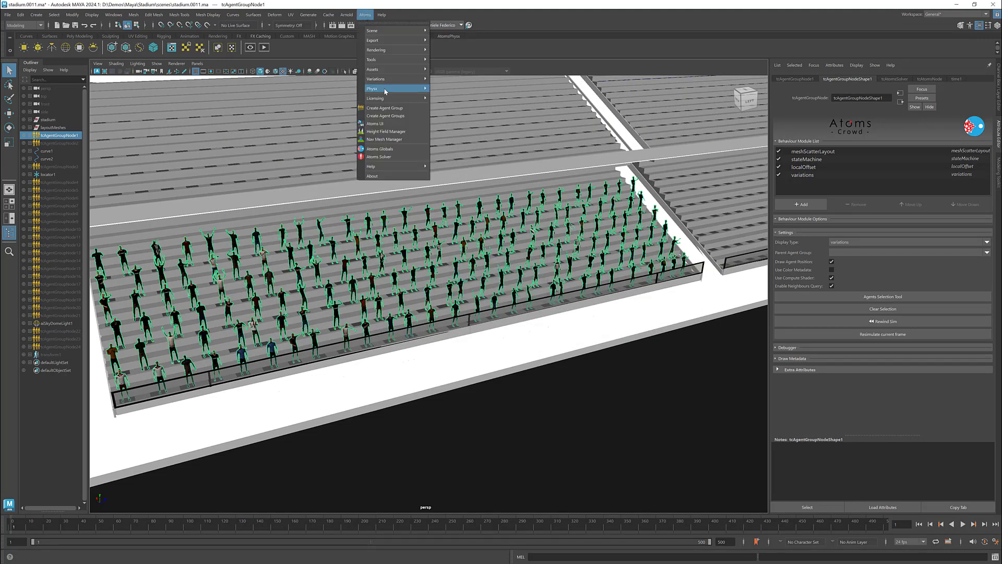
pyautogui.moveTo(396, 90)
pyautogui.click(466, 92)
pyautogui.moveTo(495, 183); pyautogui.dragTo(212, 88)
pyautogui.moveTo(399, 292); pyautogui.dragTo(639, 424)
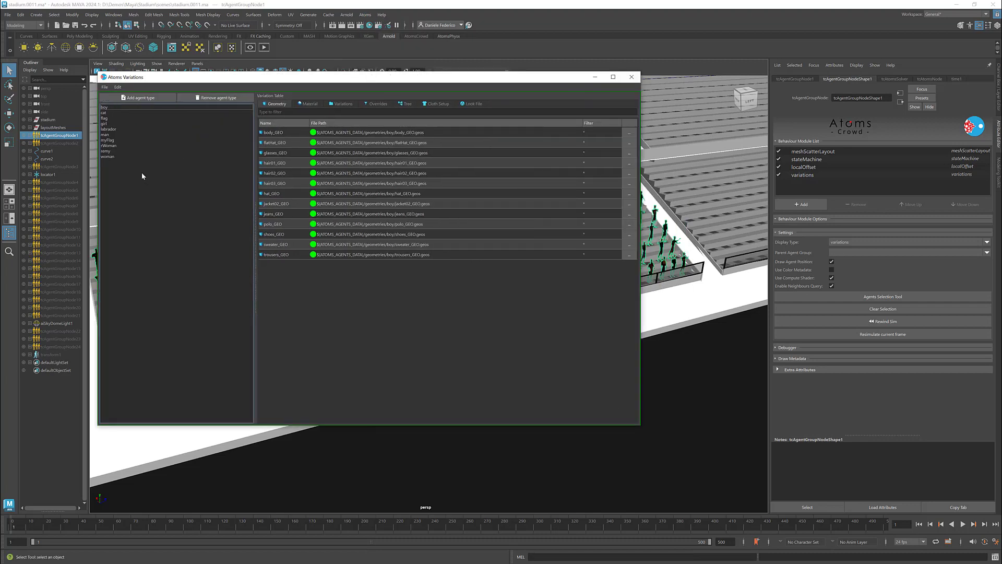
# - Filter the man agent type's variations for flag, remove the flag group and clear the filter
pyautogui.click(159, 135)
pyautogui.click(342, 103)
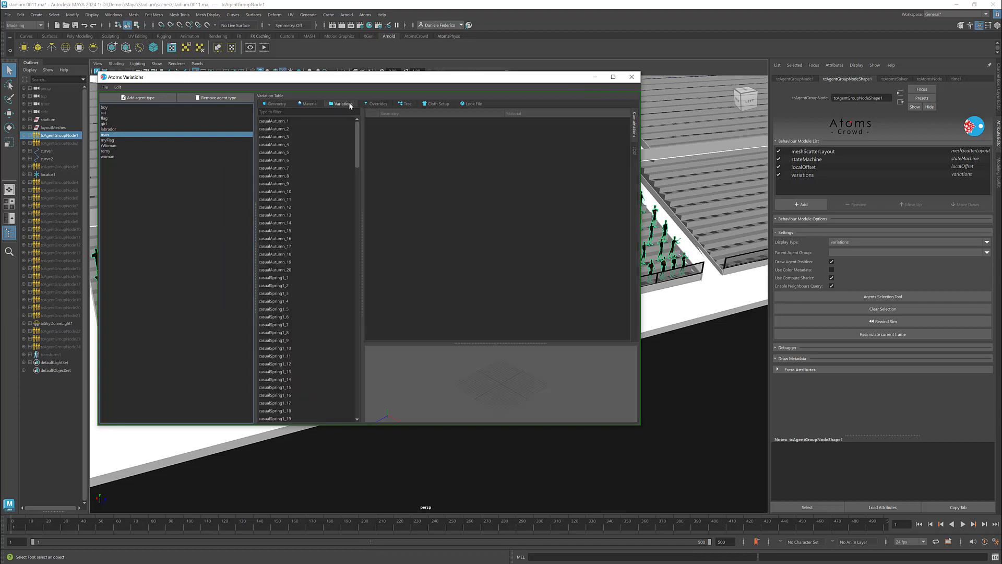
pyautogui.click(287, 113)
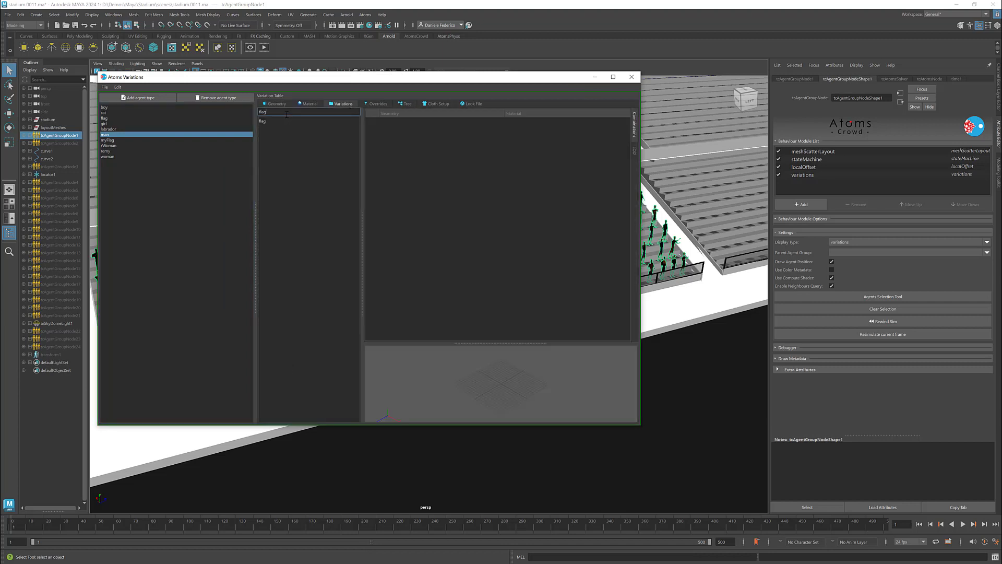
pyautogui.click(263, 121)
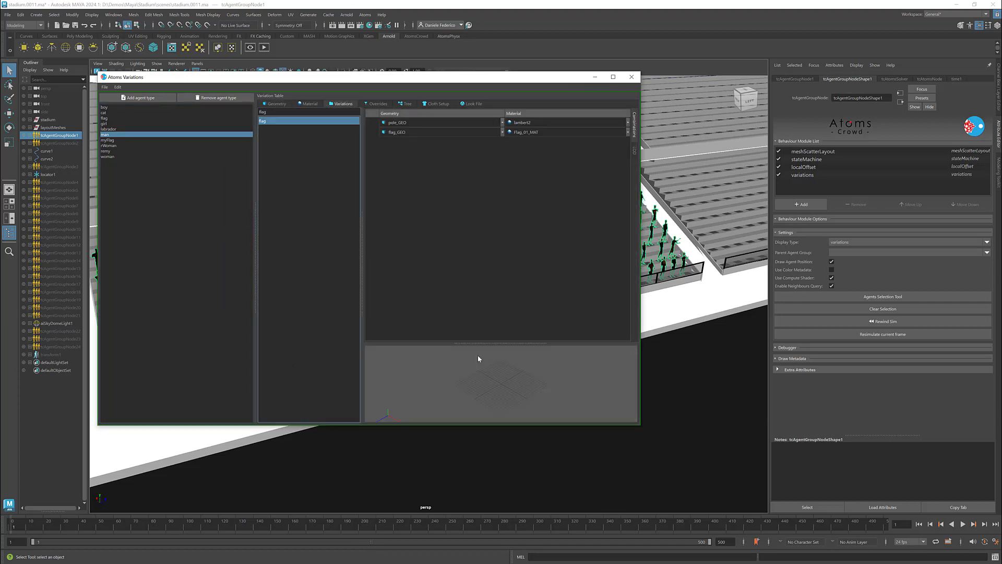
pyautogui.rightClick(285, 124)
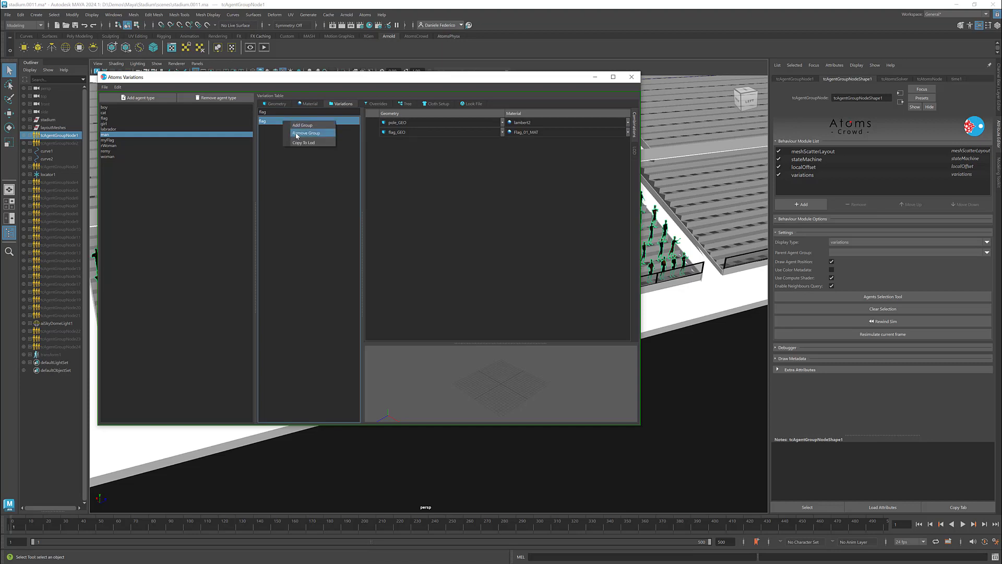
pyautogui.click(314, 133)
pyautogui.press('BackSpace')
pyautogui.press('BackSpace')
pyautogui.press('BackSpace')
pyautogui.press('BackSpace')
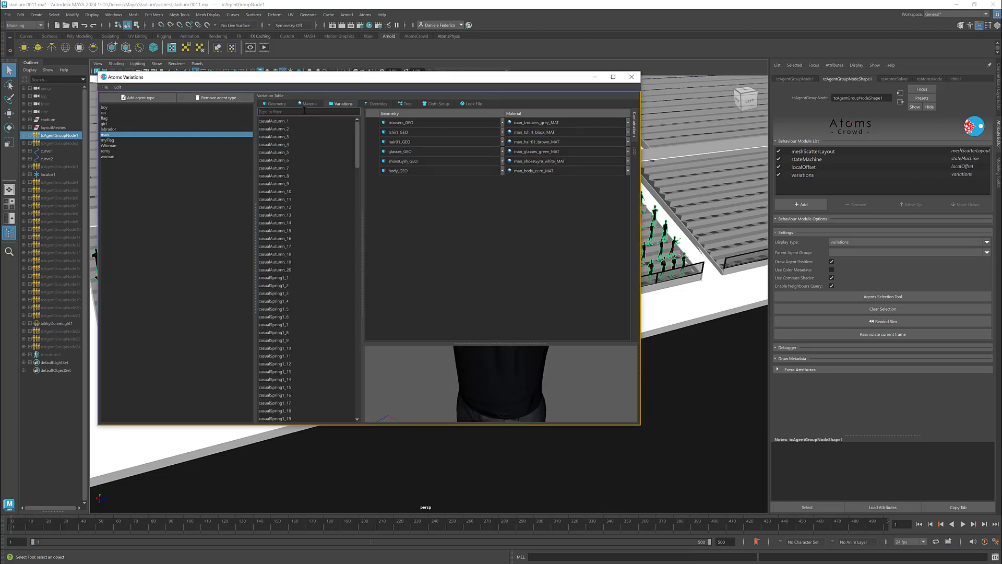
# - Add an override group named with_flag to the man agent type
pyautogui.click(377, 104)
pyautogui.rightClick(294, 134)
pyautogui.click(305, 137)
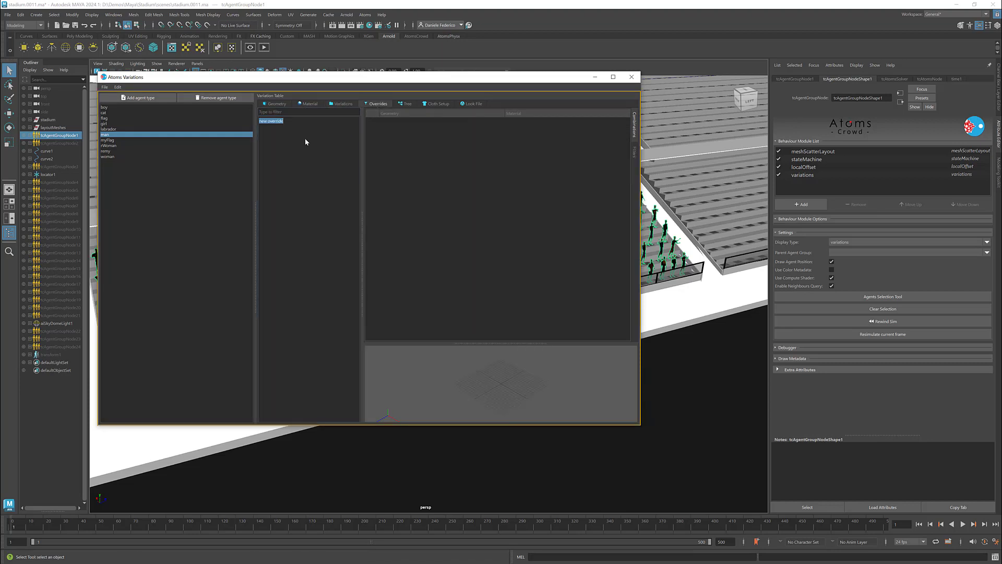
pyautogui.write('with_flag')
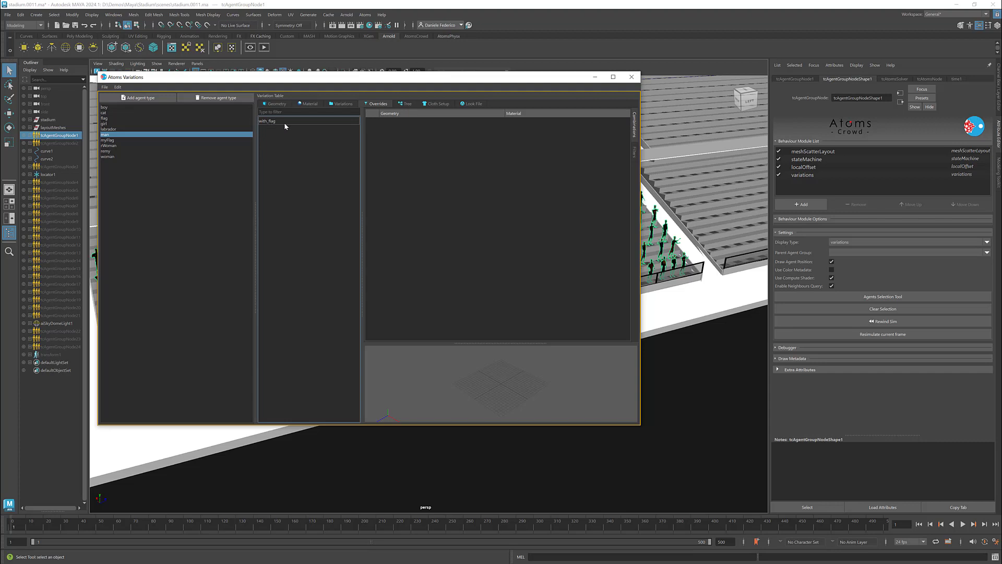
# - Add two entries to the with_flag override and set their geometries to pole_GEO and flag_GEO
pyautogui.rightClick(396, 132)
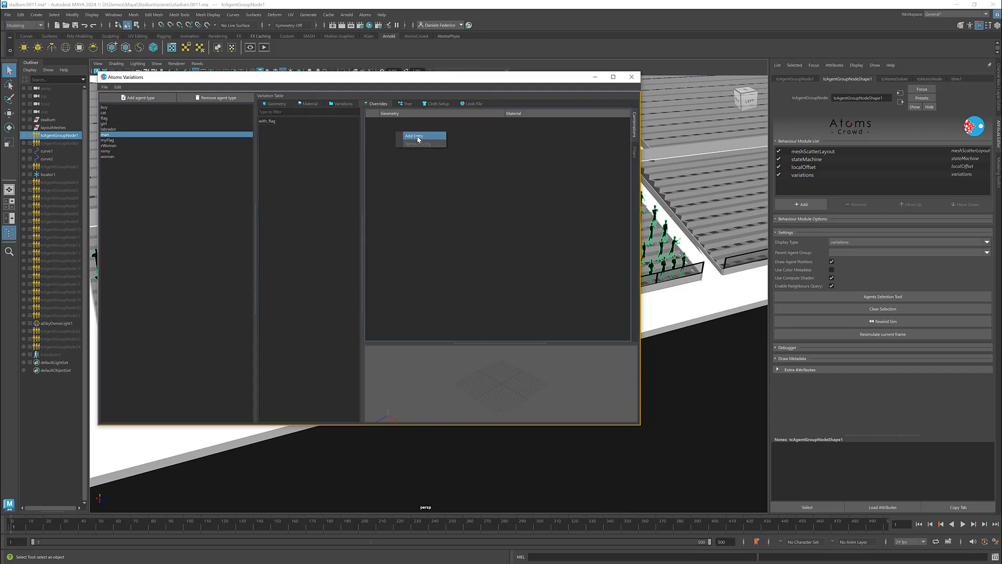
pyautogui.click(418, 136)
pyautogui.rightClick(400, 146)
pyautogui.click(418, 140)
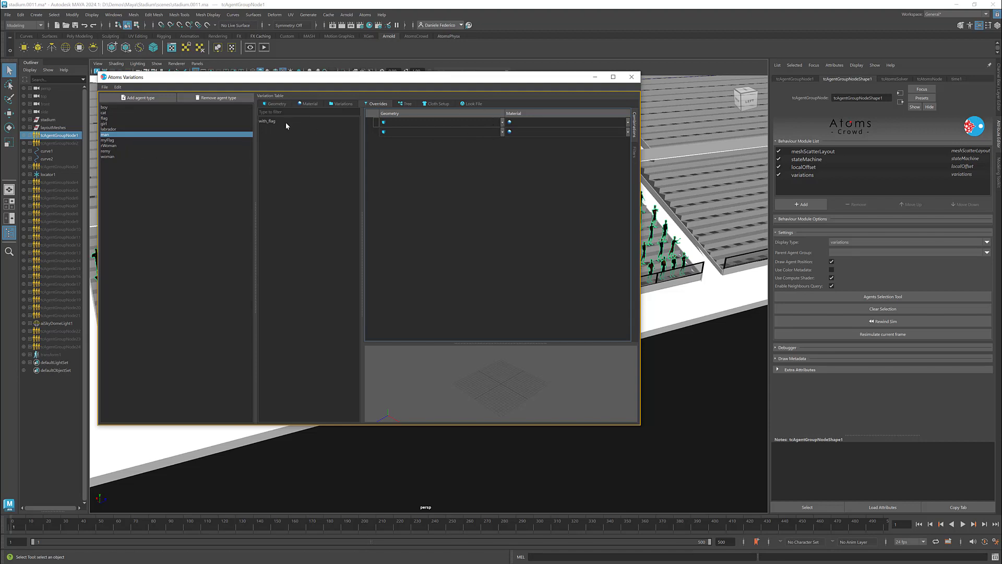
pyautogui.doubleClick(426, 122)
pyautogui.write('p')
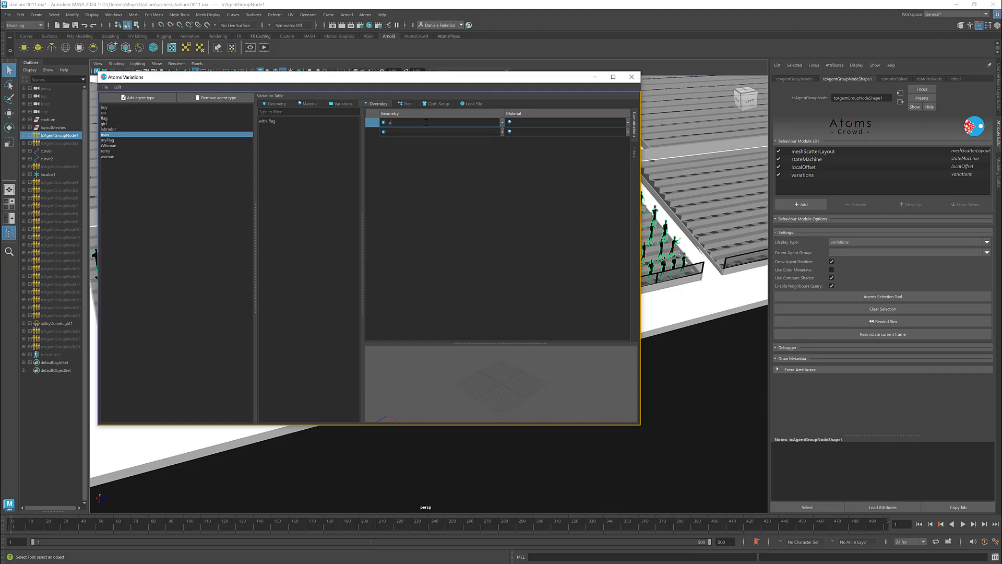
pyautogui.write('ol')
pyautogui.click(423, 130)
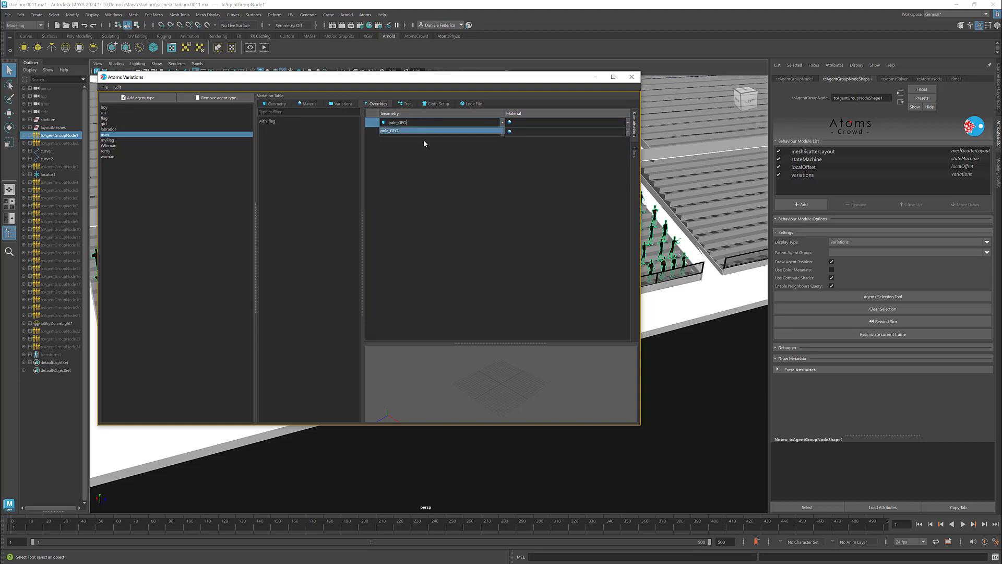
pyautogui.write('fl')
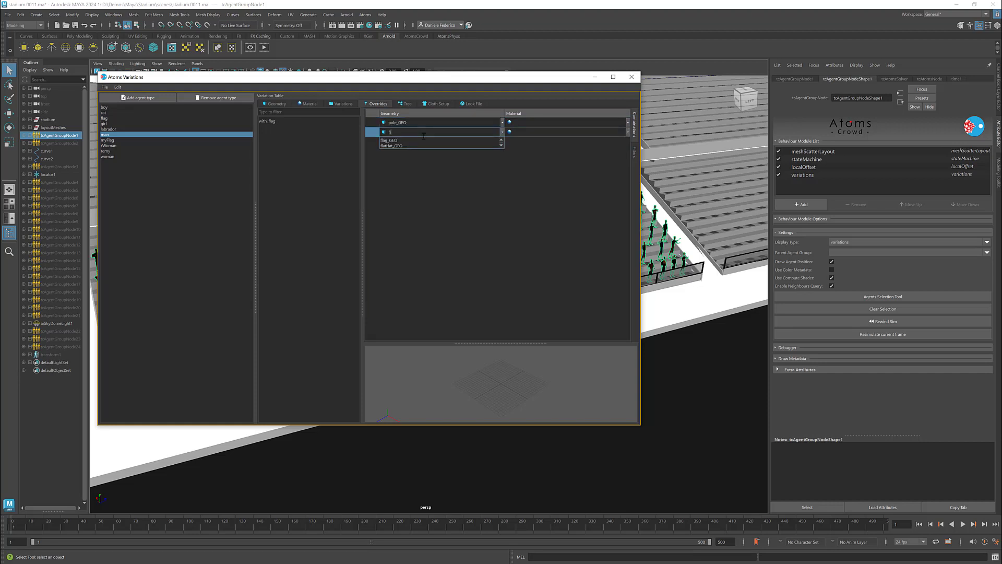
pyautogui.click(422, 139)
# - Assign the lambert2 material to pole_GEO and Flag_01_MAT to flag_GEO in the with_flag override
pyautogui.click(629, 124)
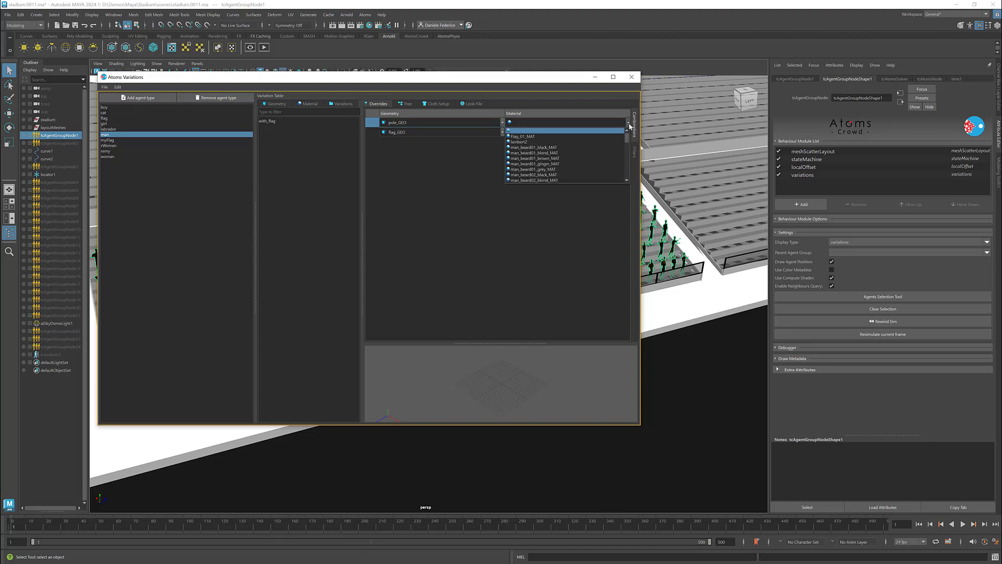
pyautogui.click(585, 141)
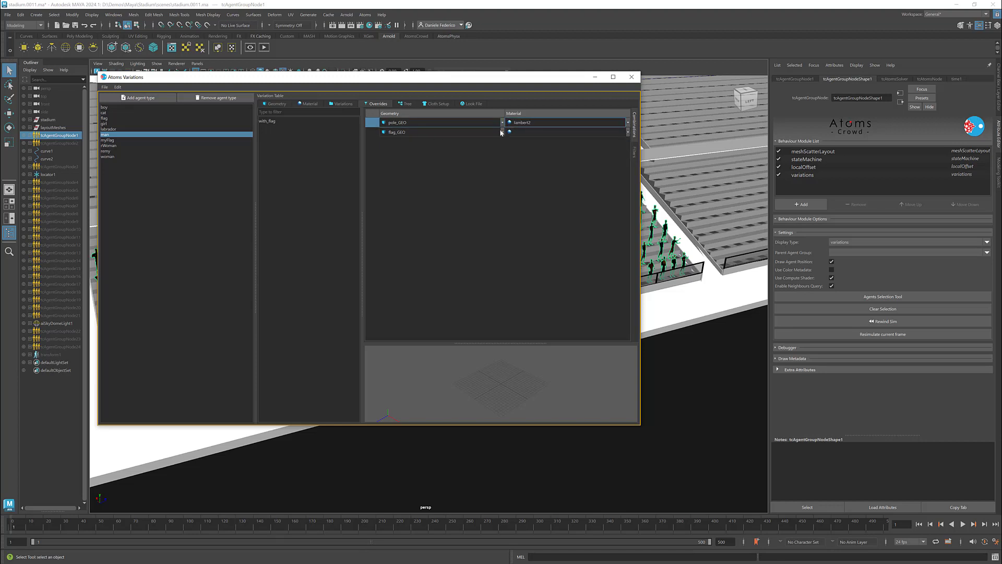
pyautogui.click(628, 135)
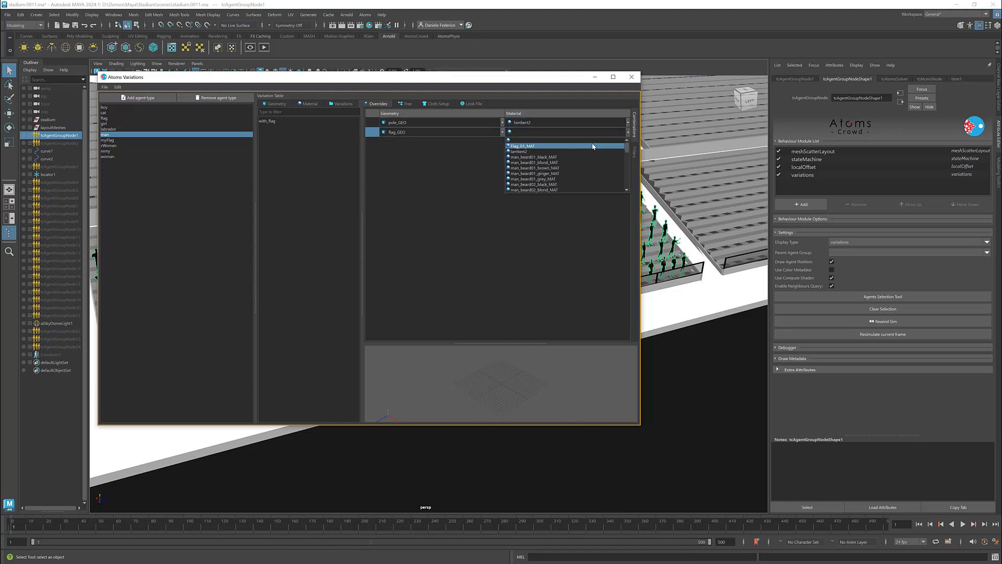
pyautogui.click(542, 151)
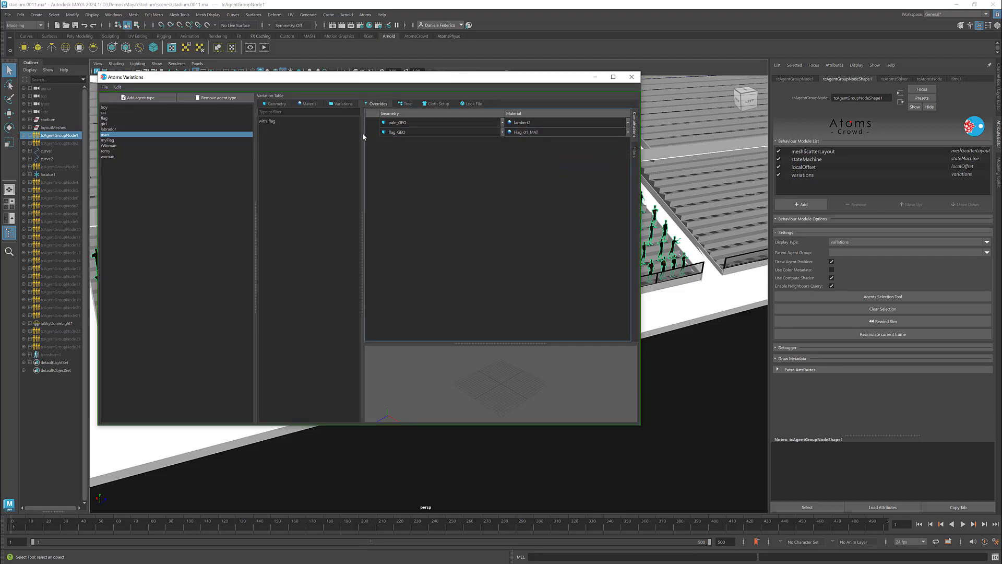
# - Set the man agent type's cloth setup to the clothsetup.atomscloth file in newFlagVariations/cloth/man
pyautogui.click(442, 104)
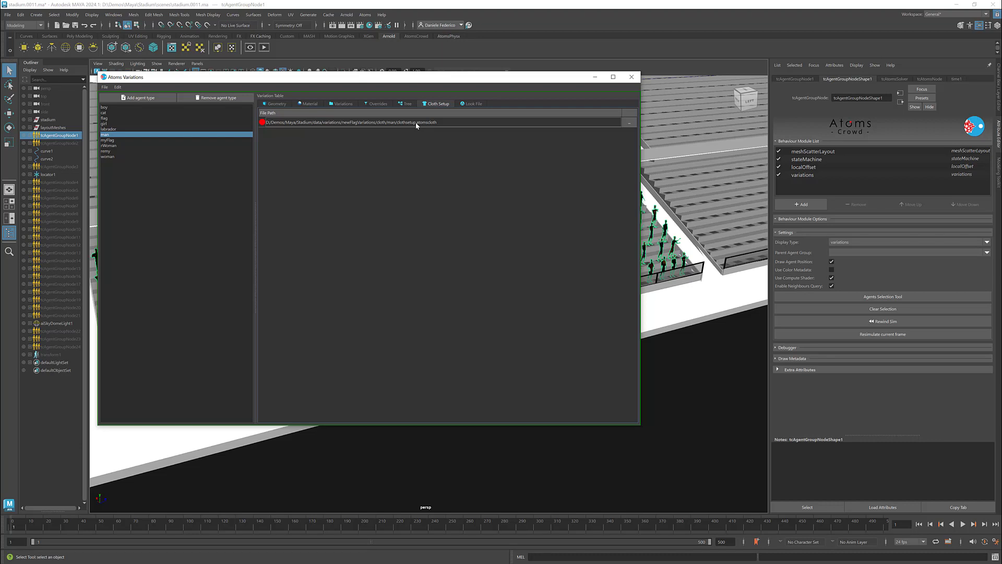
pyautogui.click(630, 122)
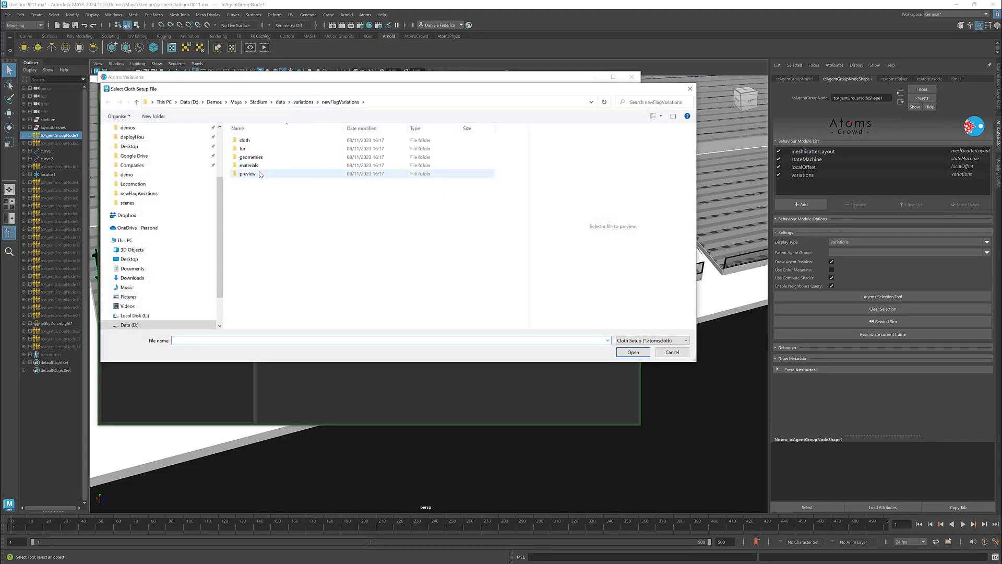
pyautogui.doubleClick(245, 141)
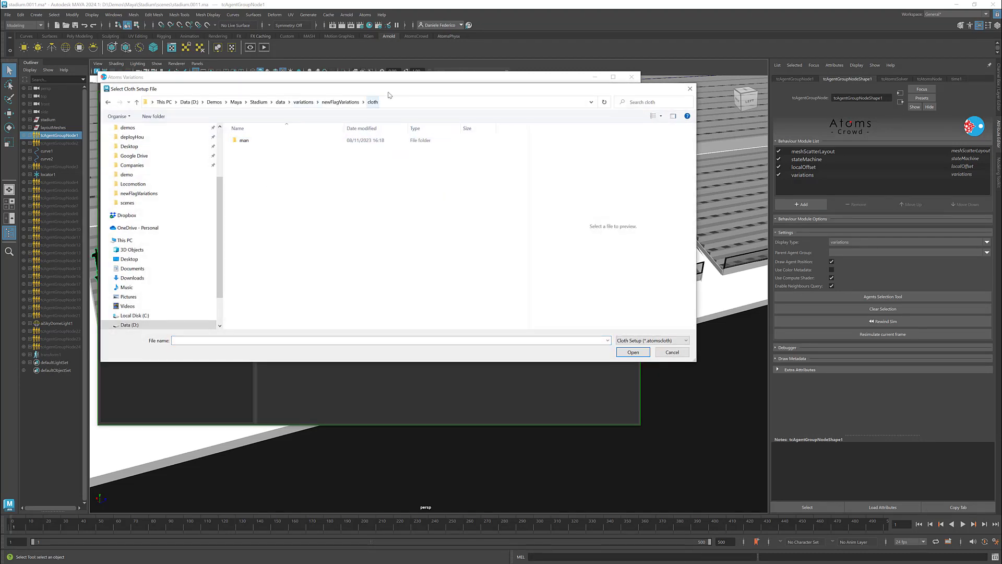
pyautogui.doubleClick(256, 141)
pyautogui.doubleClick(262, 140)
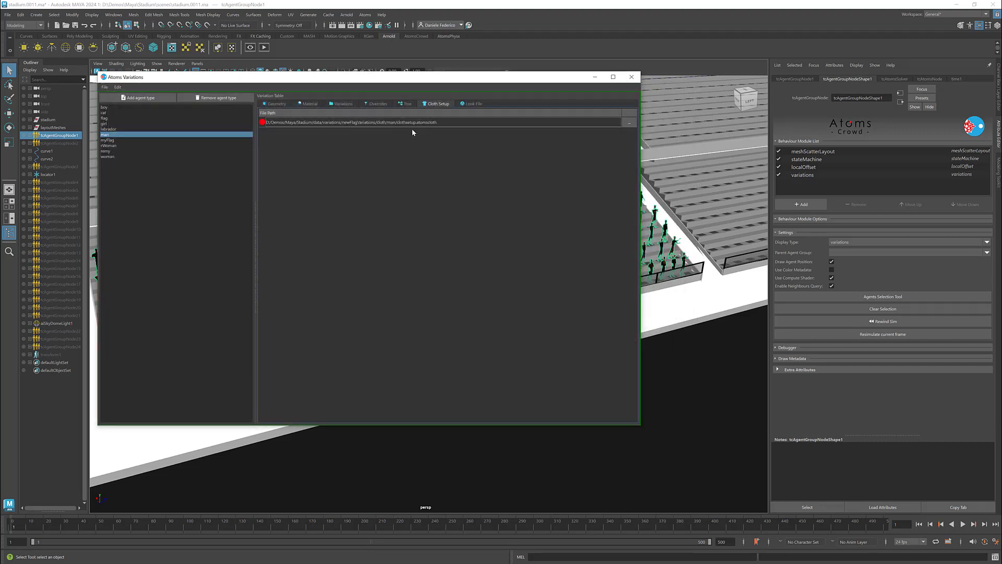
# - Close the Atoms Variations window and save the stadium scene
pyautogui.click(275, 104)
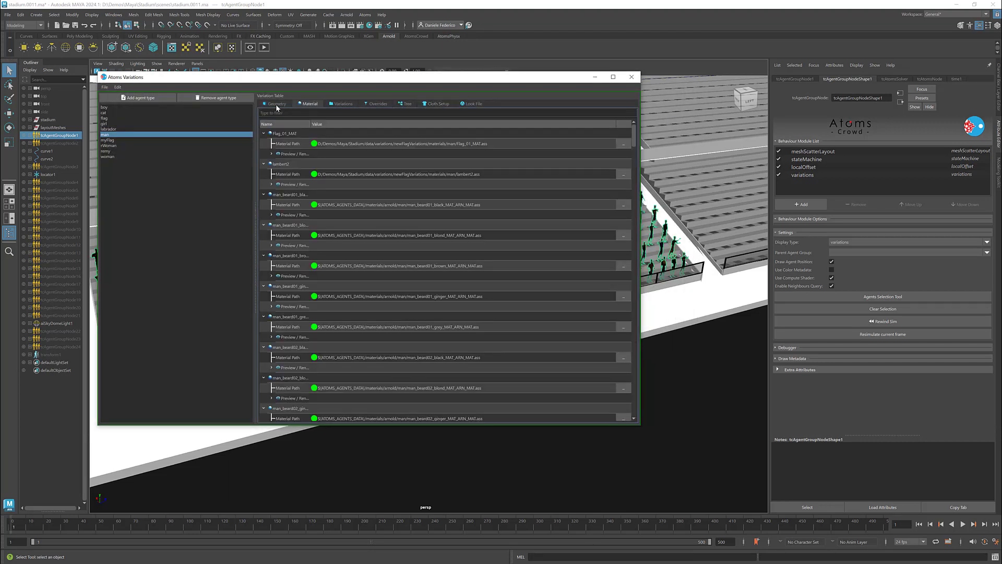
pyautogui.click(633, 77)
pyautogui.click(341, 25)
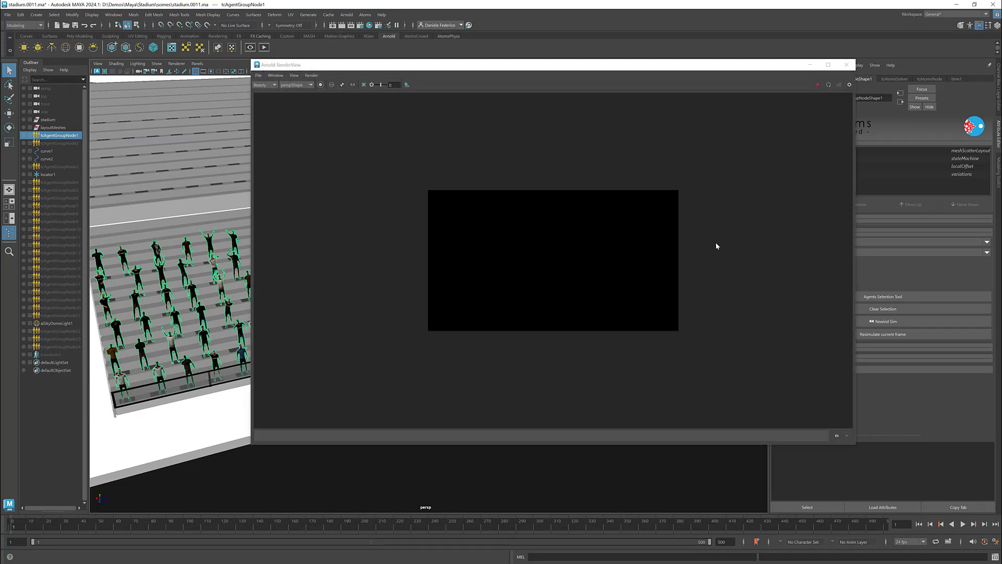
pyautogui.click(849, 64)
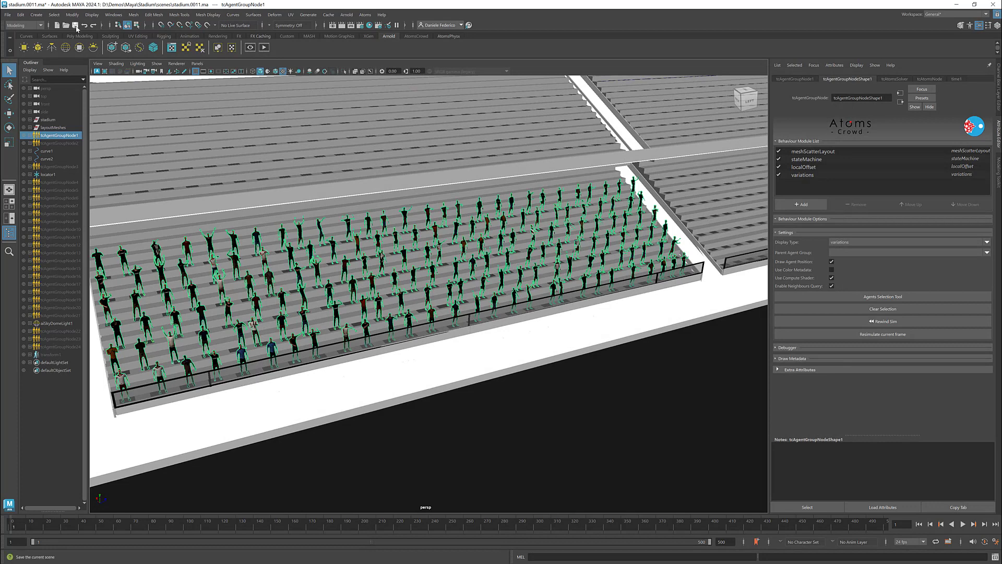
pyautogui.click(74, 25)
# - Select the agent group's stateMachine module and examine the SwingFlag state of manStadiumStateMachine in Atoms UI
pyautogui.click(810, 176)
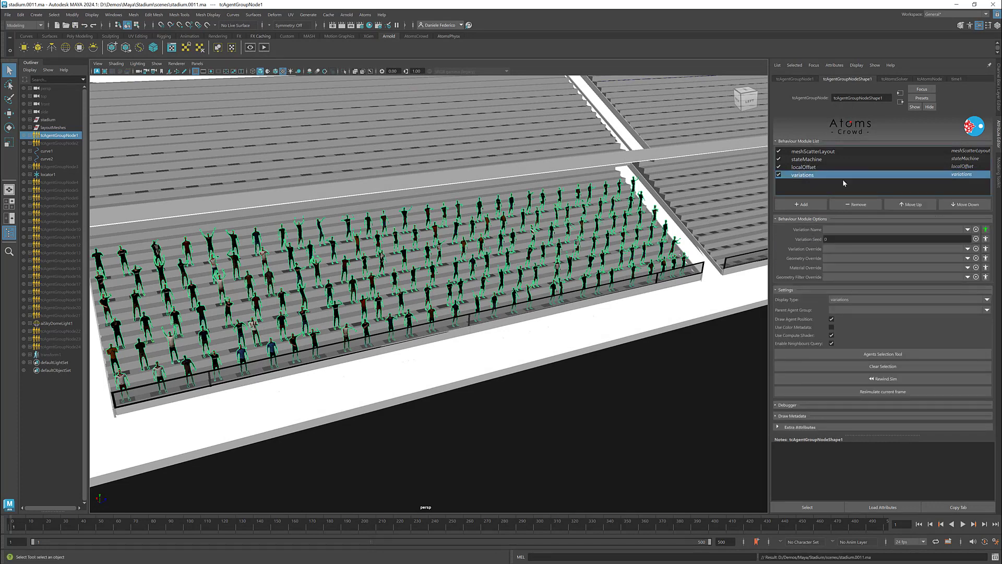
pyautogui.click(814, 160)
pyautogui.click(365, 15)
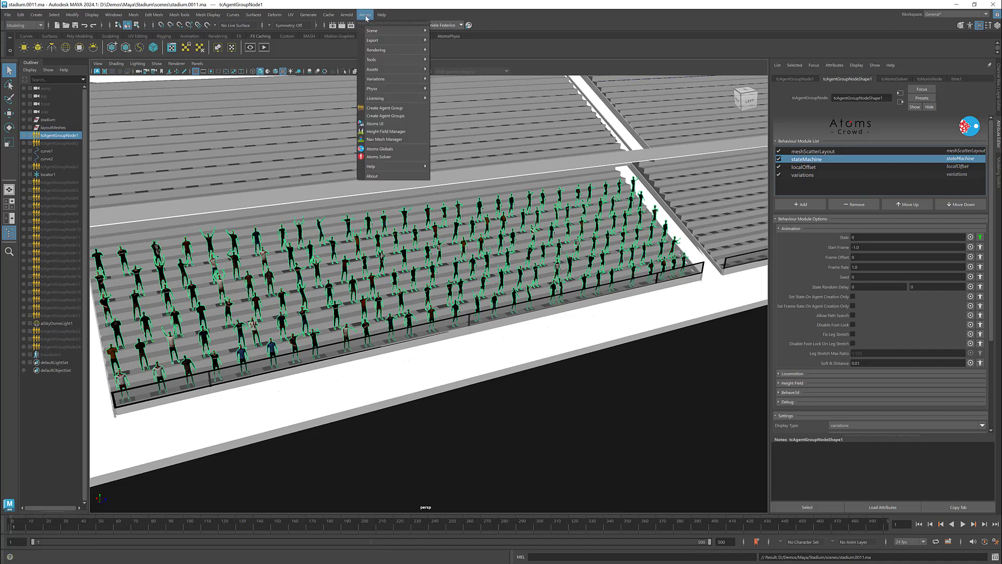
pyautogui.click(374, 124)
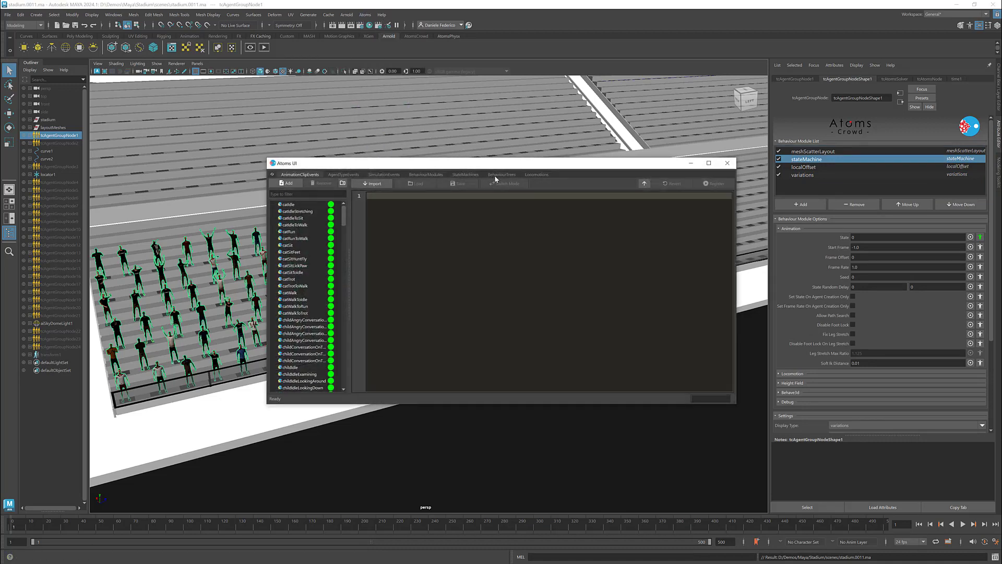
pyautogui.click(466, 174)
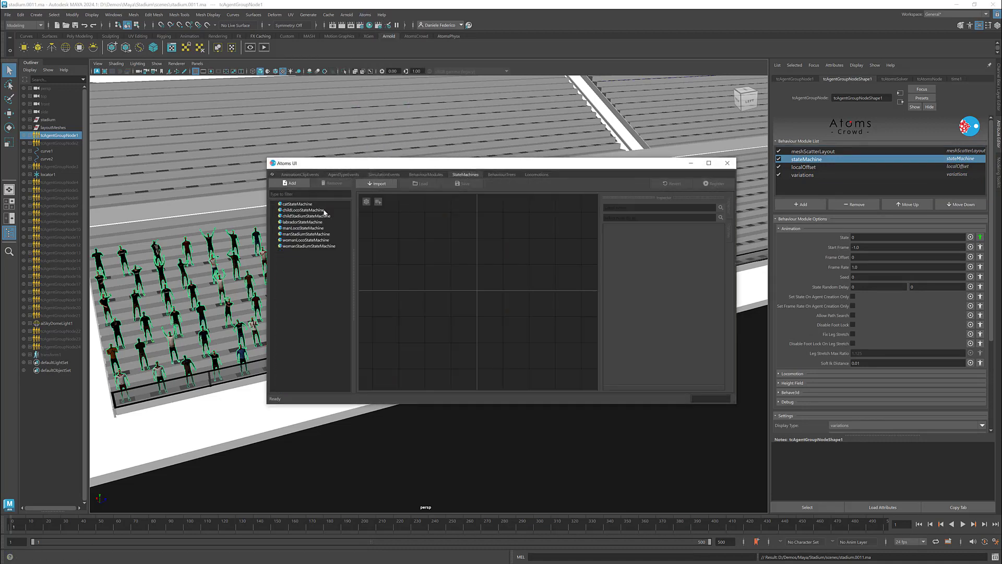
pyautogui.click(306, 234)
pyautogui.scroll(2, 577, 335)
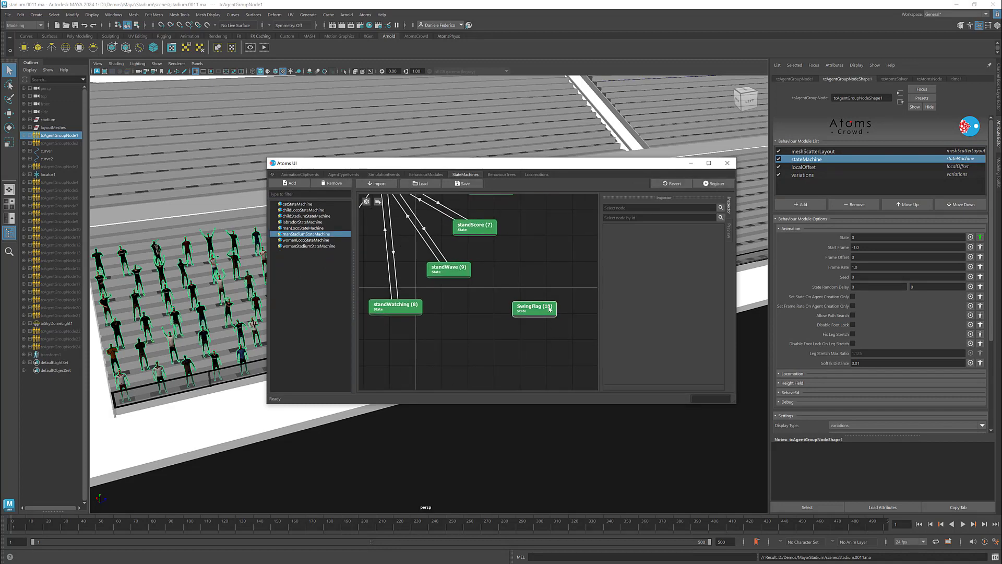
pyautogui.click(727, 163)
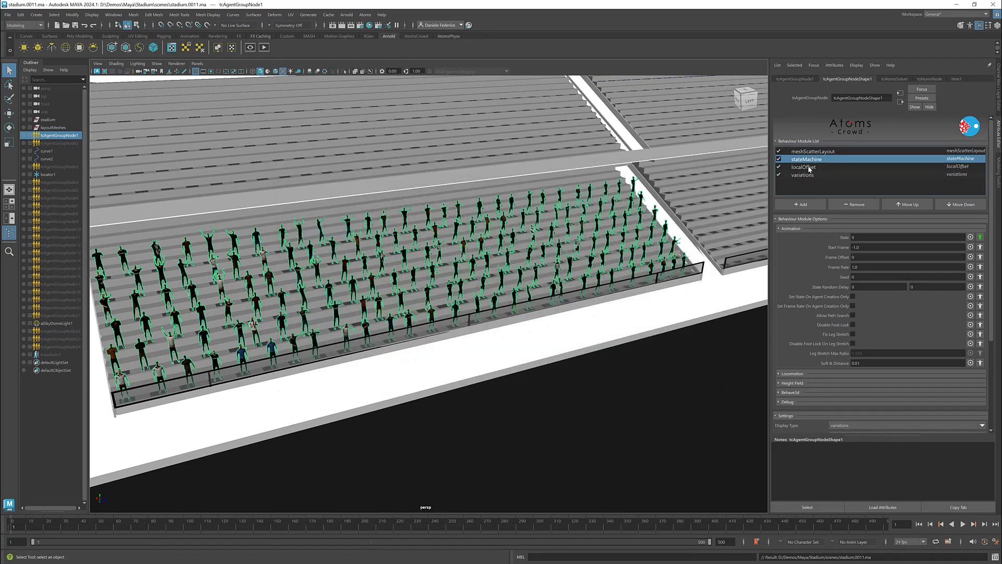
# - Select all agents whose stateMachine state override is 18 through the per-agent override list
pyautogui.click(980, 236)
pyautogui.moveTo(862, 248); pyautogui.dragTo(599, 184)
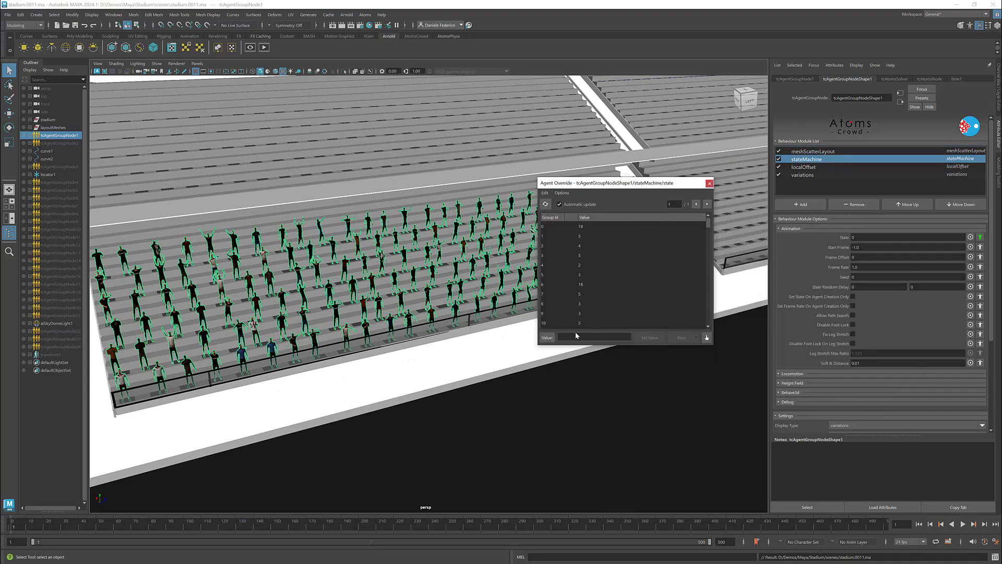
pyautogui.click(577, 337)
pyautogui.click(706, 337)
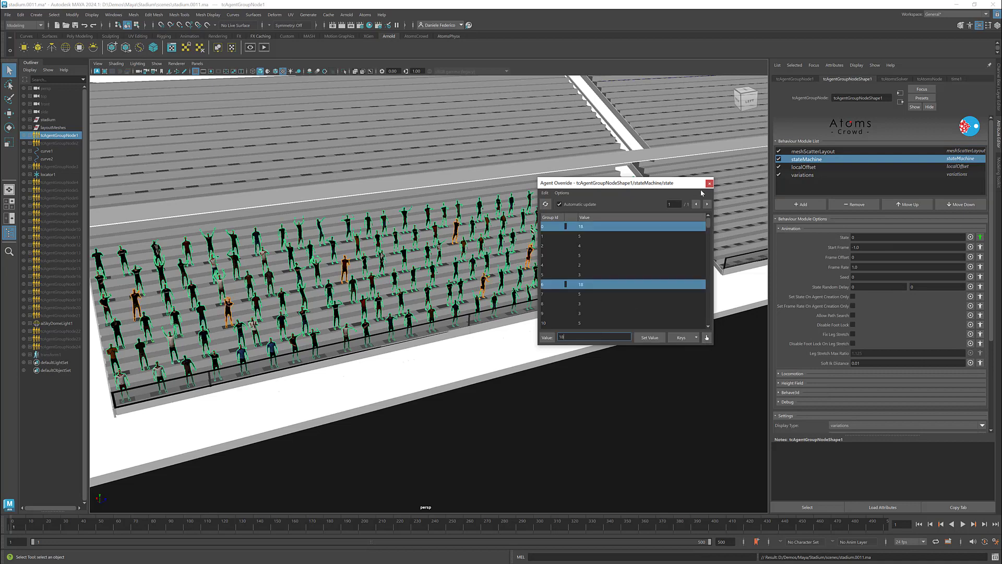
pyautogui.click(709, 183)
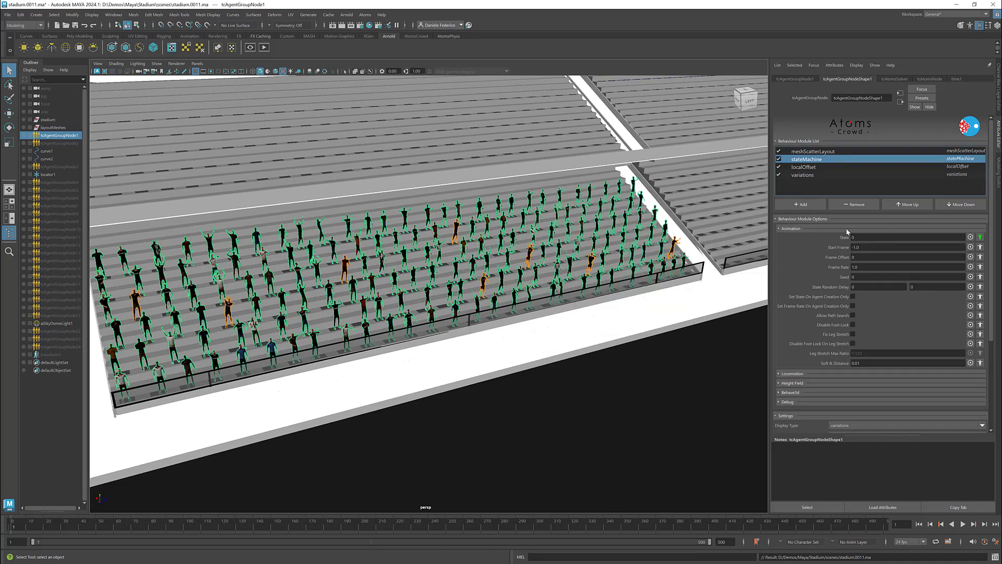
# - Set the variations module's per-agent Variation Override to with_flag for the selected agents
pyautogui.click(804, 175)
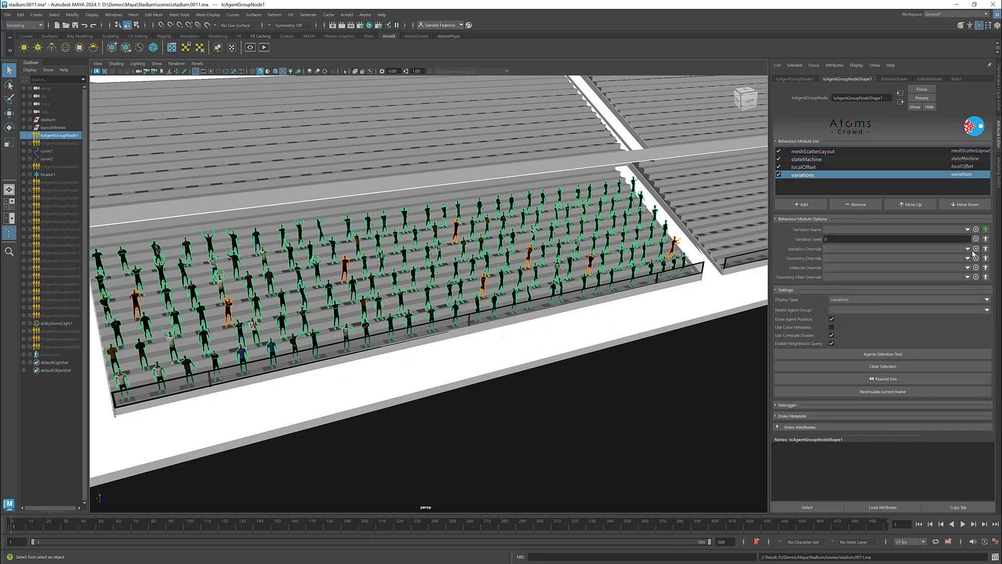
pyautogui.click(985, 249)
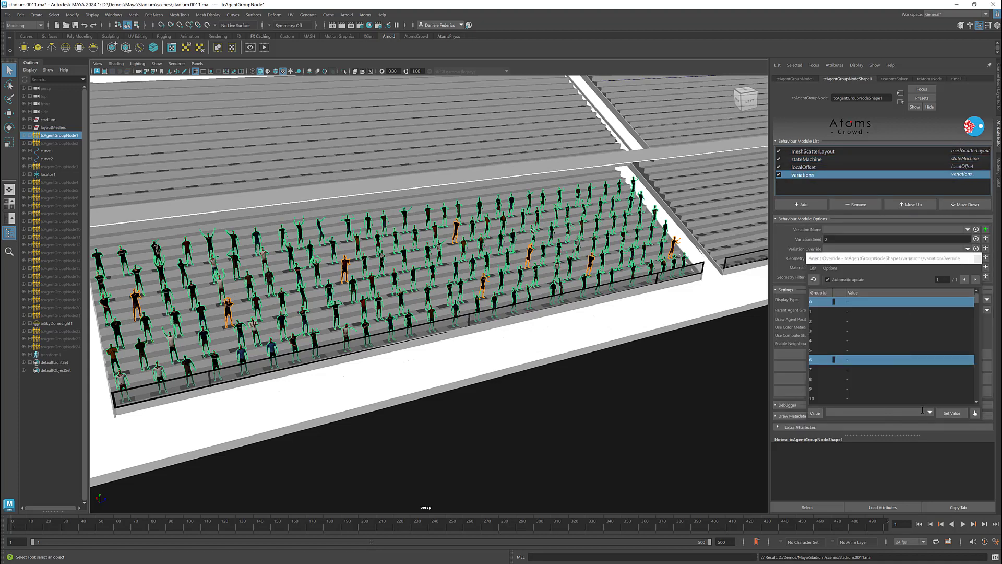
pyautogui.click(930, 412)
pyautogui.click(914, 424)
pyautogui.click(951, 413)
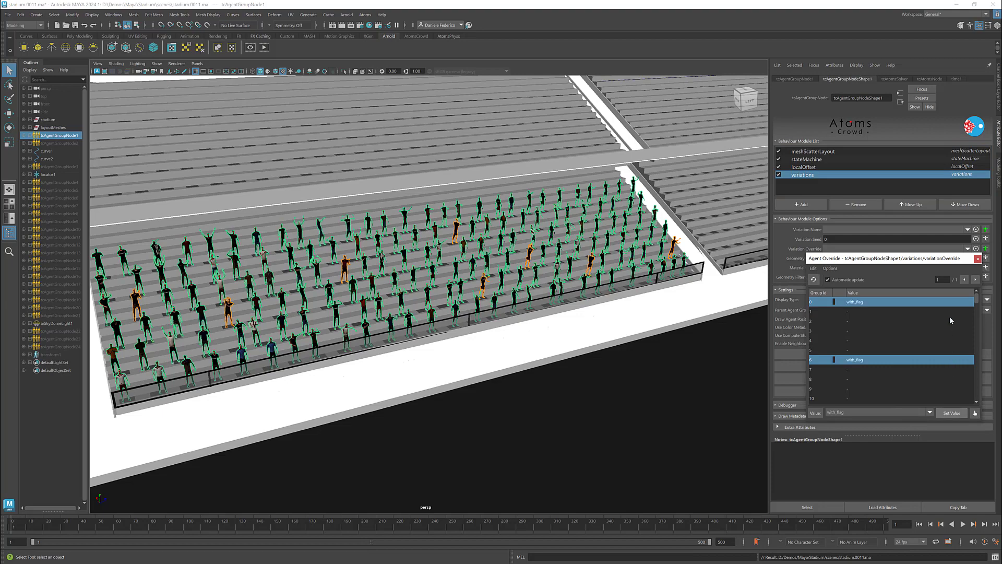
pyautogui.click(977, 258)
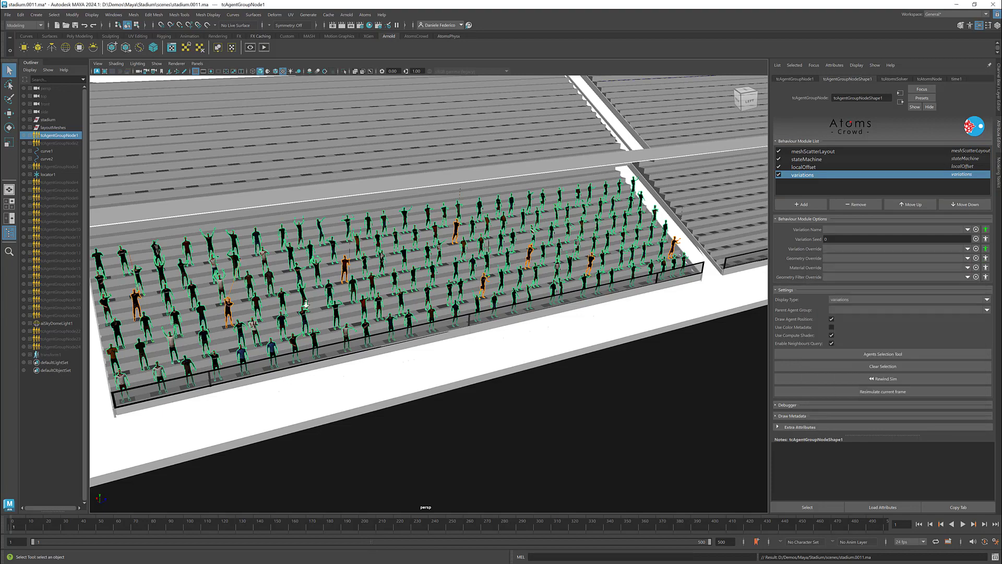
# - Check the flag poles on the agents in the stand, save the scene and clear the agent selection
pyautogui.scroll(3, 298, 296)
pyautogui.keyDown('alt'); pyautogui.moveTo(272, 292); pyautogui.dragTo(298, 296, button='middle'); pyautogui.keyUp('alt')
pyautogui.keyDown('alt'); pyautogui.moveTo(298, 296); pyautogui.dragTo(359, 269); pyautogui.keyUp('alt')
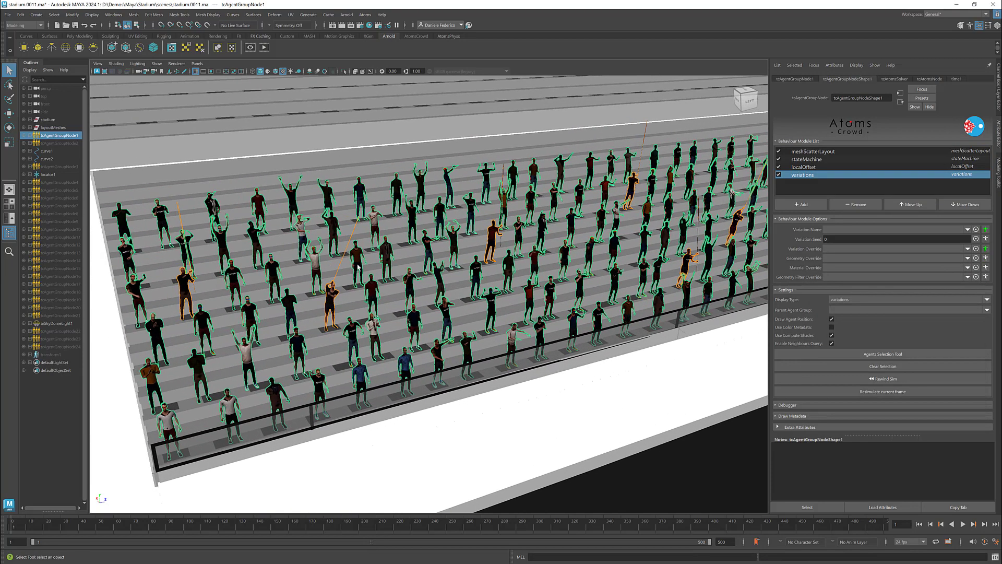
pyautogui.keyDown('alt'); pyautogui.moveTo(480, 228); pyautogui.dragTo(491, 204); pyautogui.keyUp('alt')
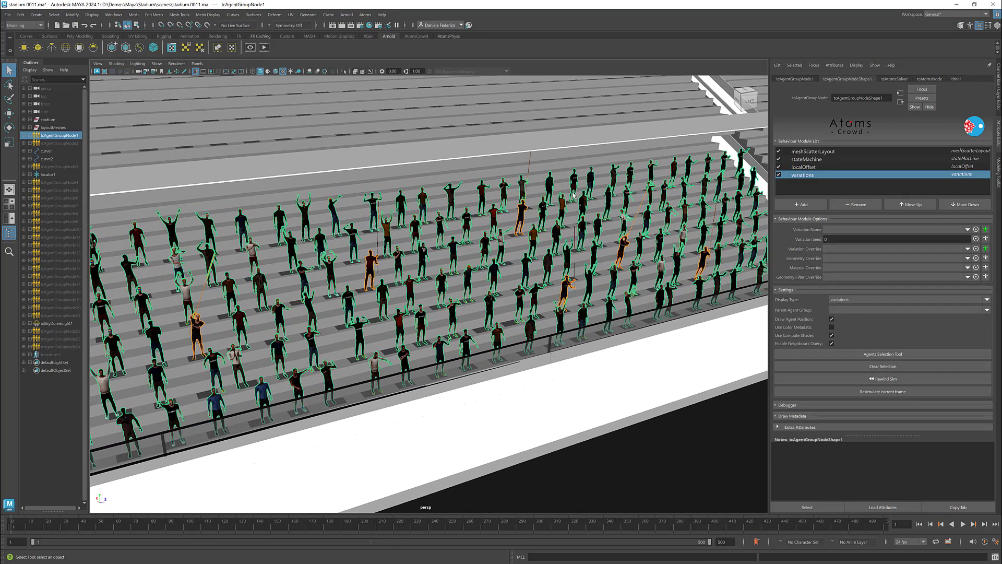
pyautogui.keyDown('alt'); pyautogui.moveTo(573, 195); pyautogui.dragTo(553, 187, button='middle'); pyautogui.keyUp('alt')
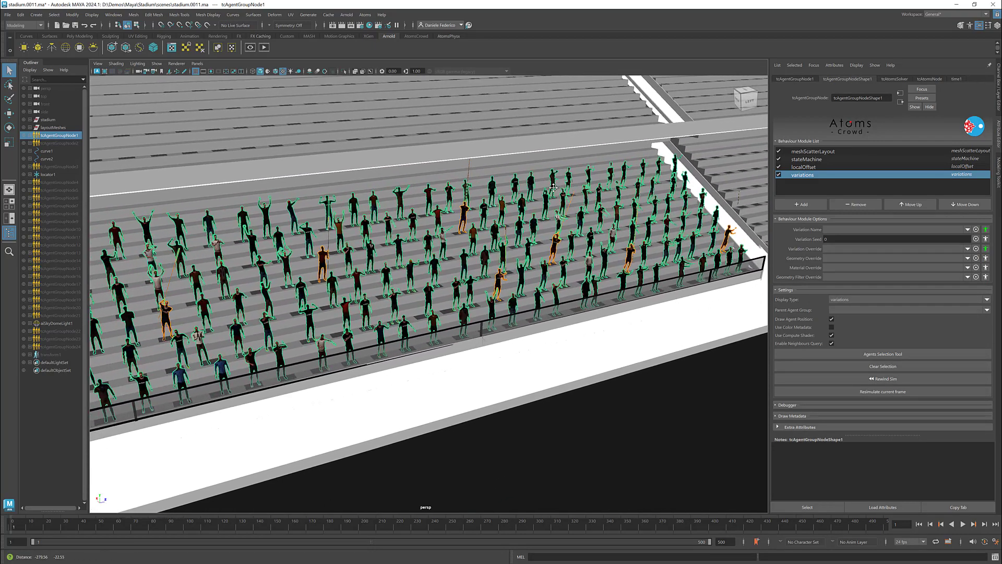
pyautogui.scroll(-5, 553, 187)
pyautogui.hotkey('ctrl', 's')
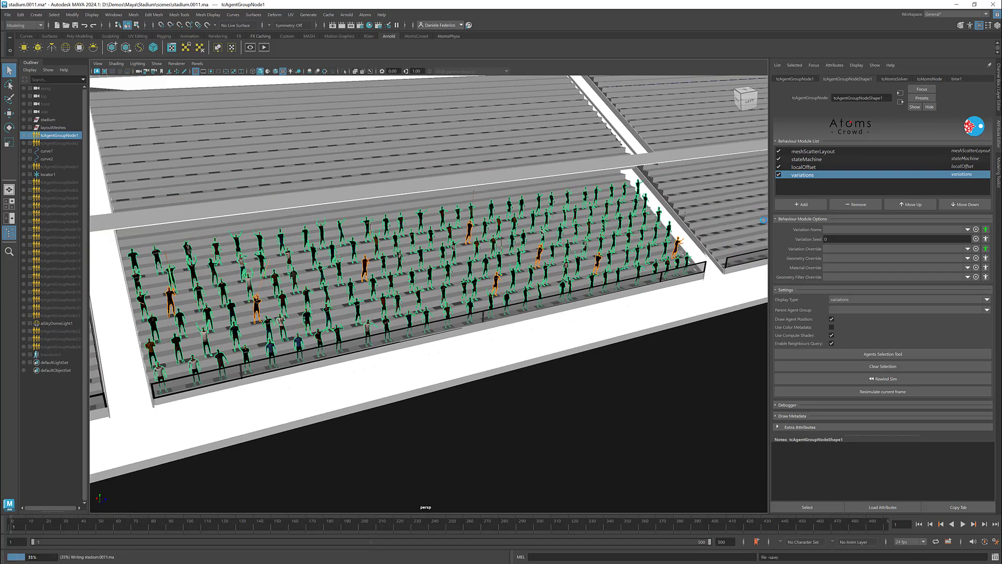
pyautogui.click(881, 367)
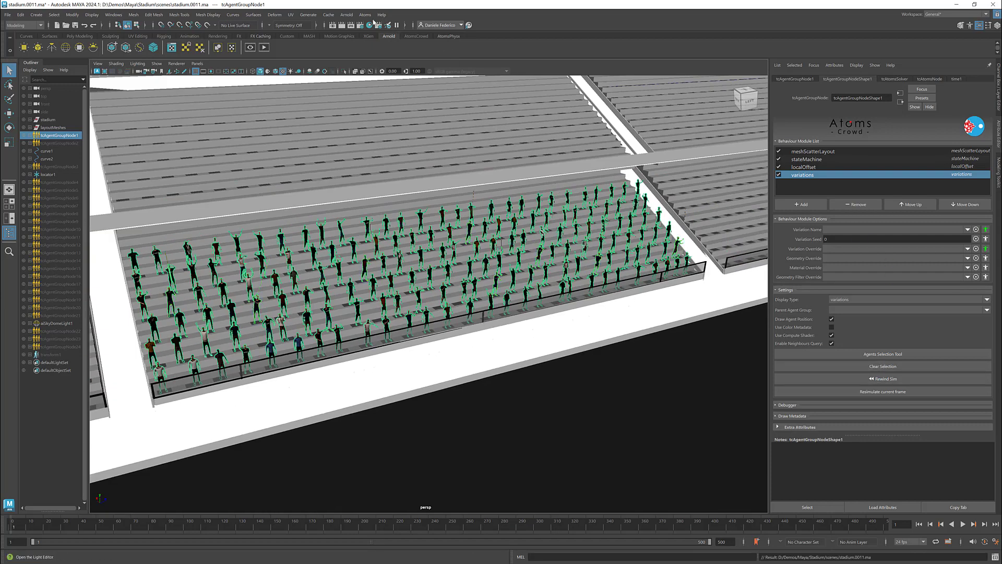
# - Open the Atoms Cache Exporter, add tcAgentGroupNodeShape1 and set the cache path to the data/cache/NewFlagCache folder
pyautogui.click(366, 15)
pyautogui.moveTo(397, 40)
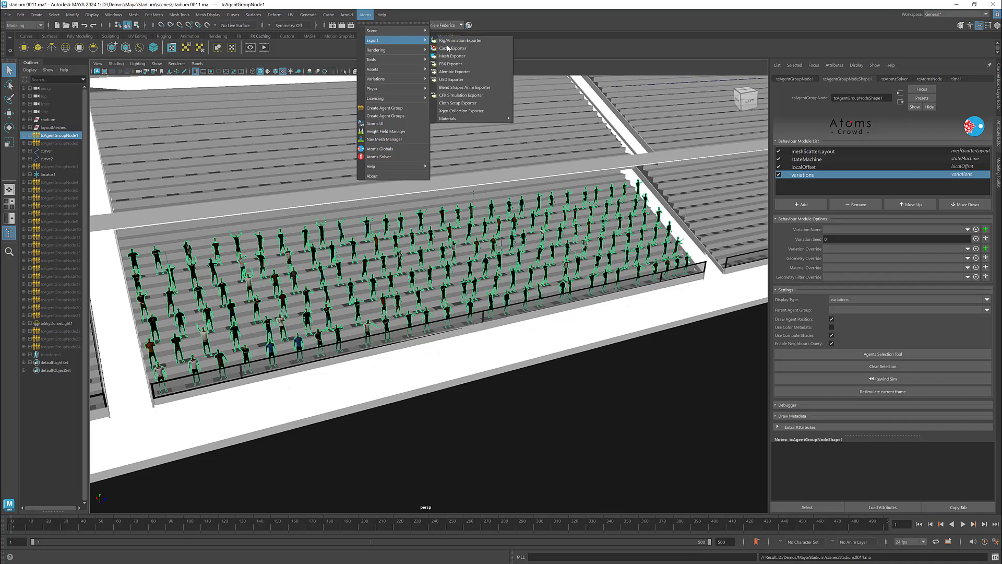
pyautogui.click(448, 48)
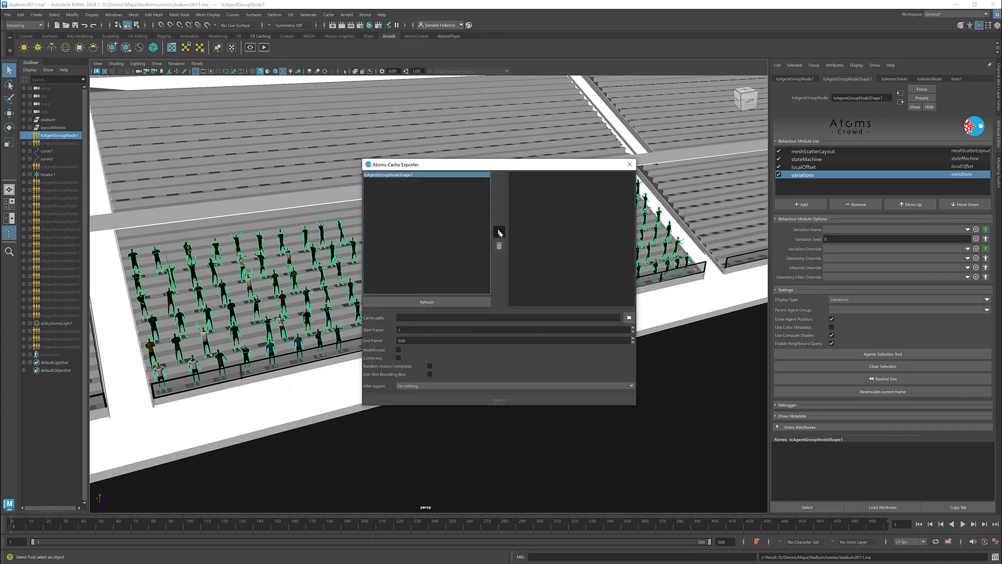
pyautogui.click(499, 233)
pyautogui.click(628, 318)
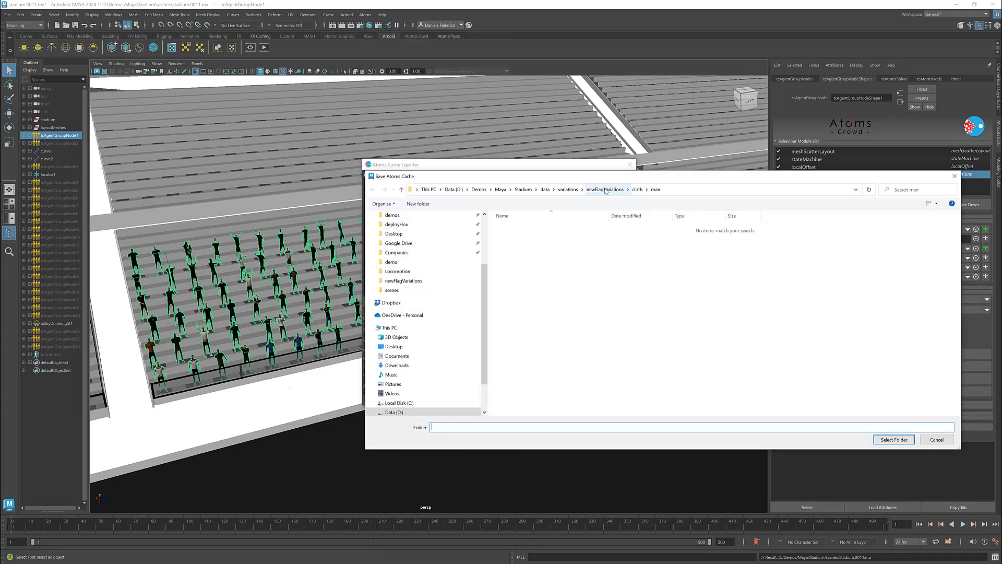
pyautogui.click(544, 189)
pyautogui.click(524, 229)
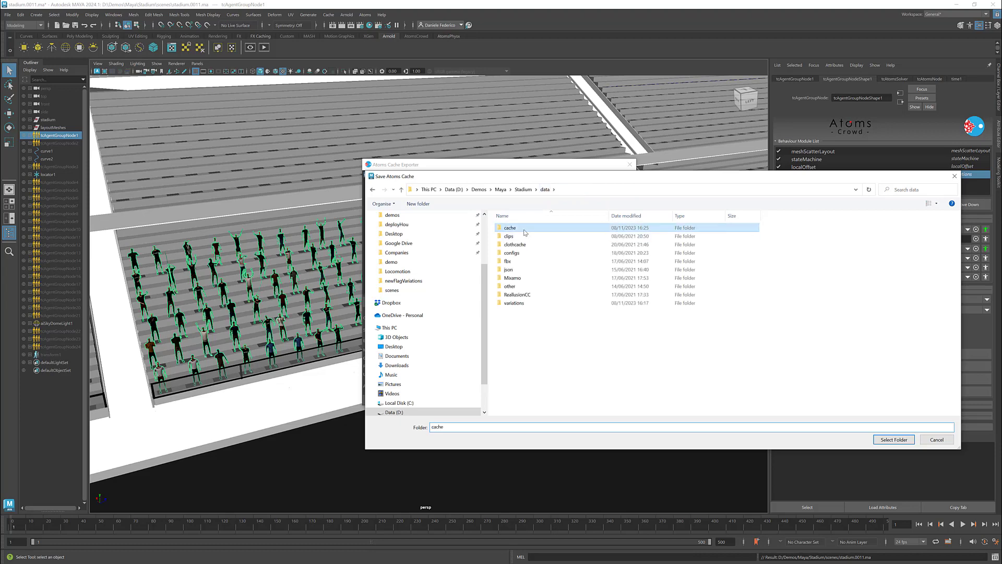
pyautogui.doubleClick(524, 230)
pyautogui.doubleClick(526, 237)
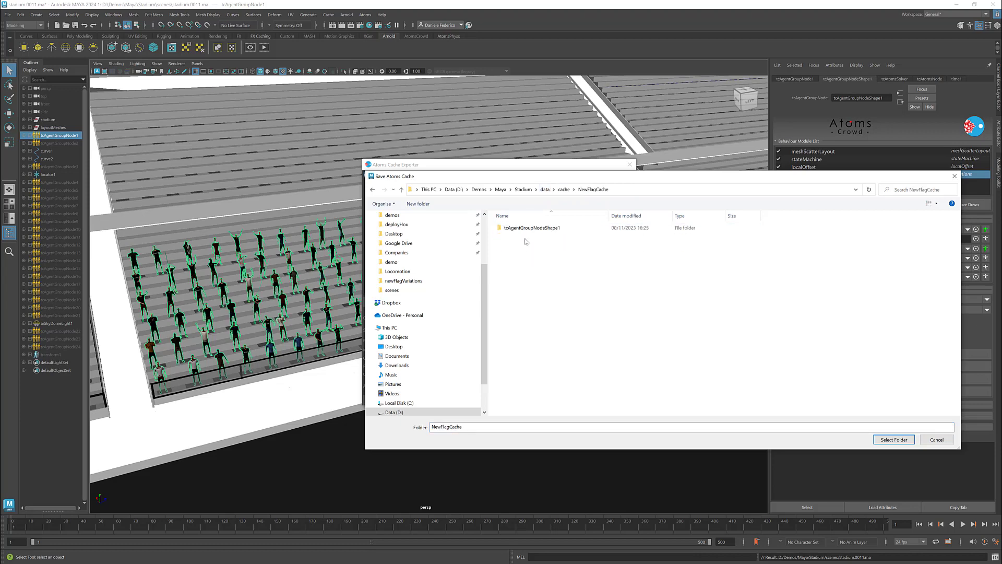
pyautogui.click(893, 440)
# - Set the cache end frame to 30, export the agent group cache and close the exporter
pyautogui.doubleClick(447, 341)
pyautogui.write('30')
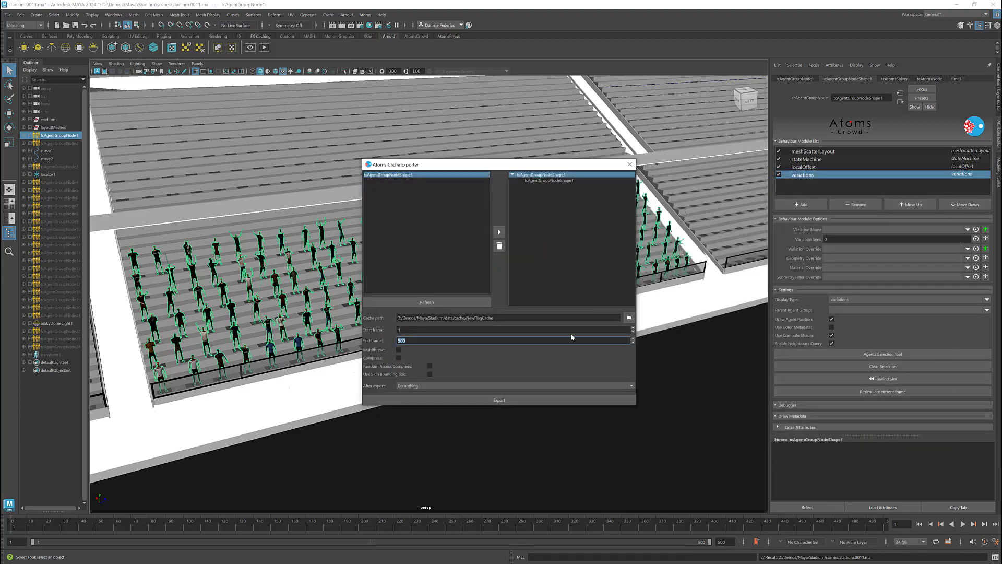
pyautogui.press('Return')
pyautogui.click(476, 399)
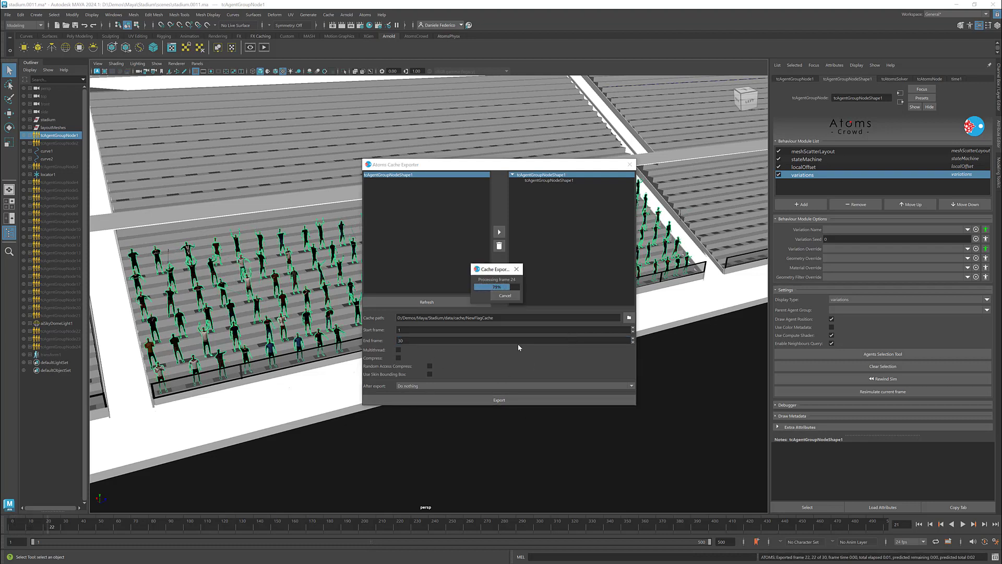
pyautogui.click(497, 297)
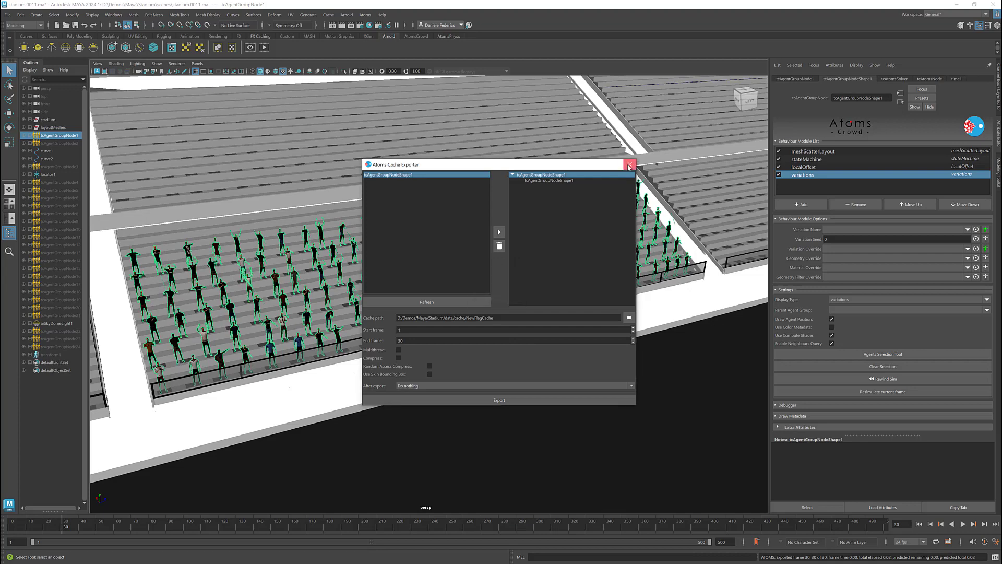
pyautogui.click(629, 164)
# - Export the variation JSON over the existing newVariations file in the data/variations folder
pyautogui.click(365, 14)
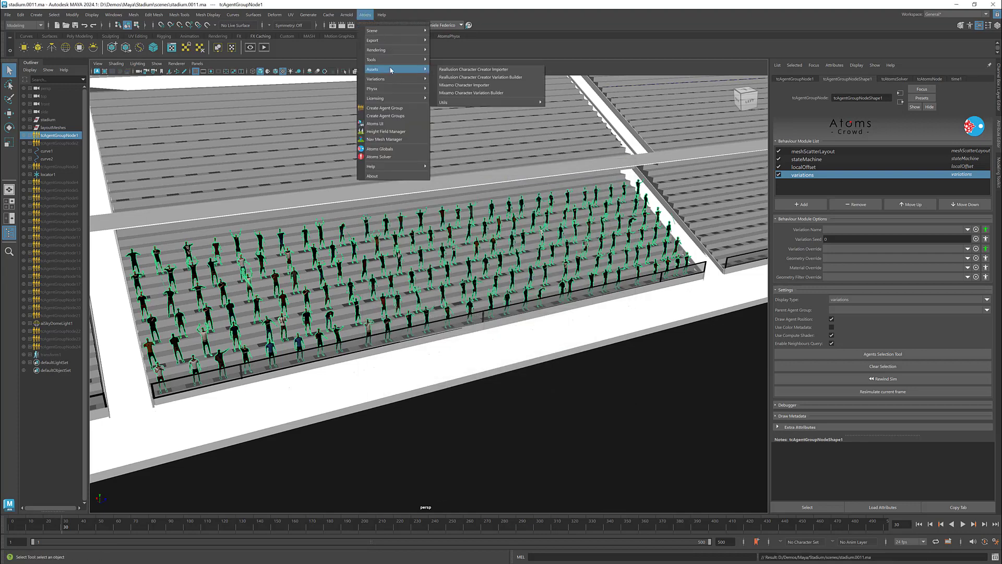
pyautogui.moveTo(388, 78)
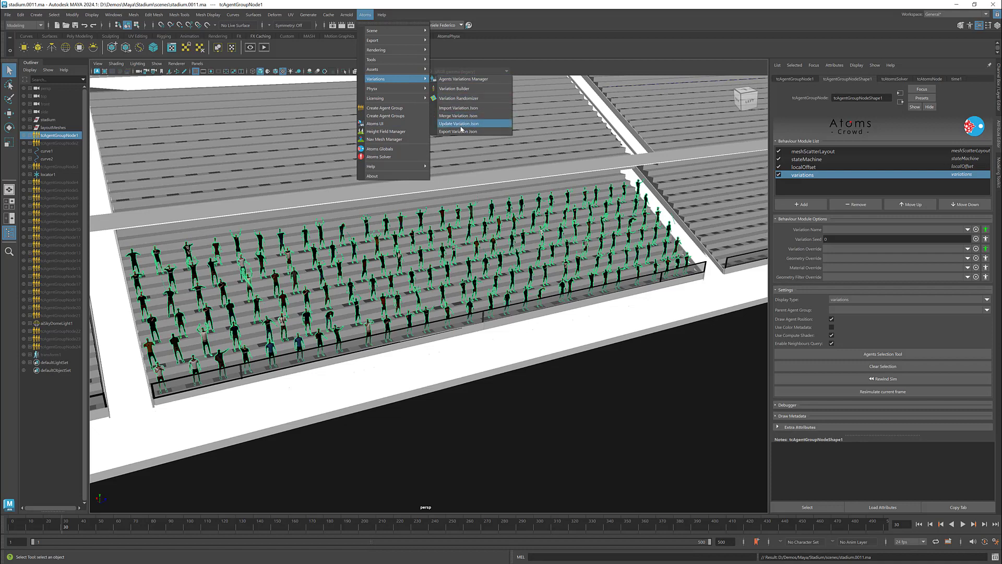
pyautogui.click(458, 131)
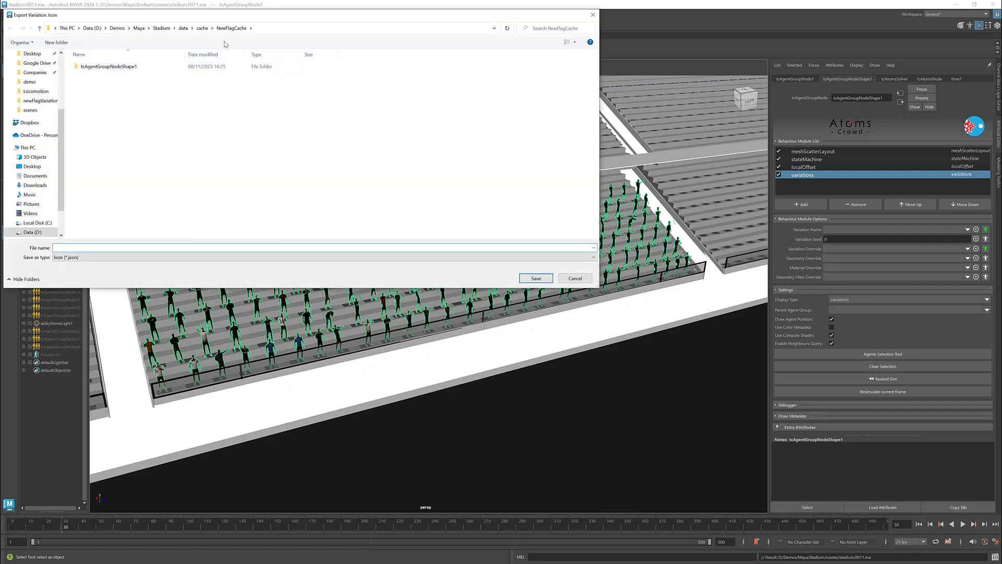
pyautogui.click(183, 28)
pyautogui.click(103, 144)
pyautogui.doubleClick(103, 144)
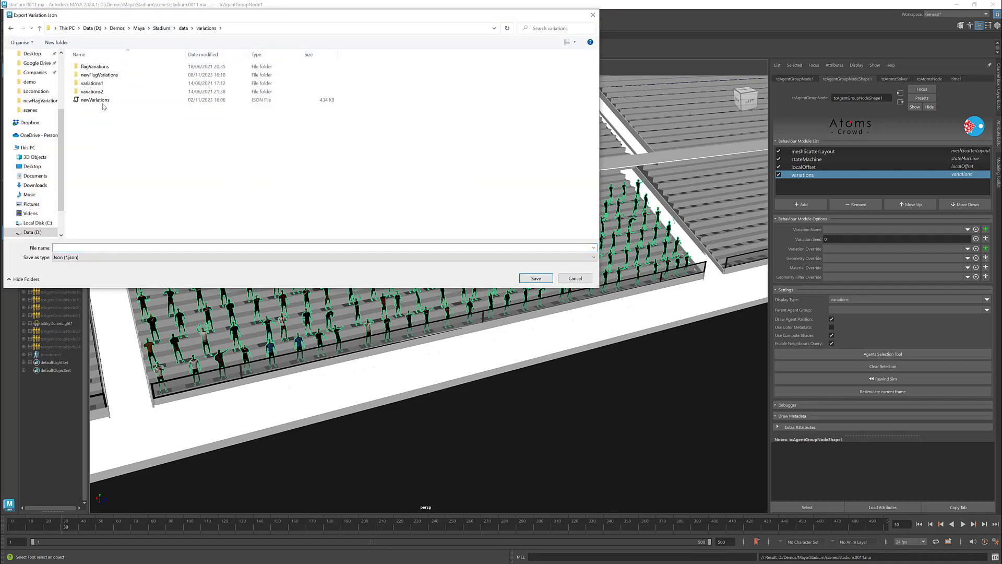
pyautogui.doubleClick(99, 100)
pyautogui.click(518, 287)
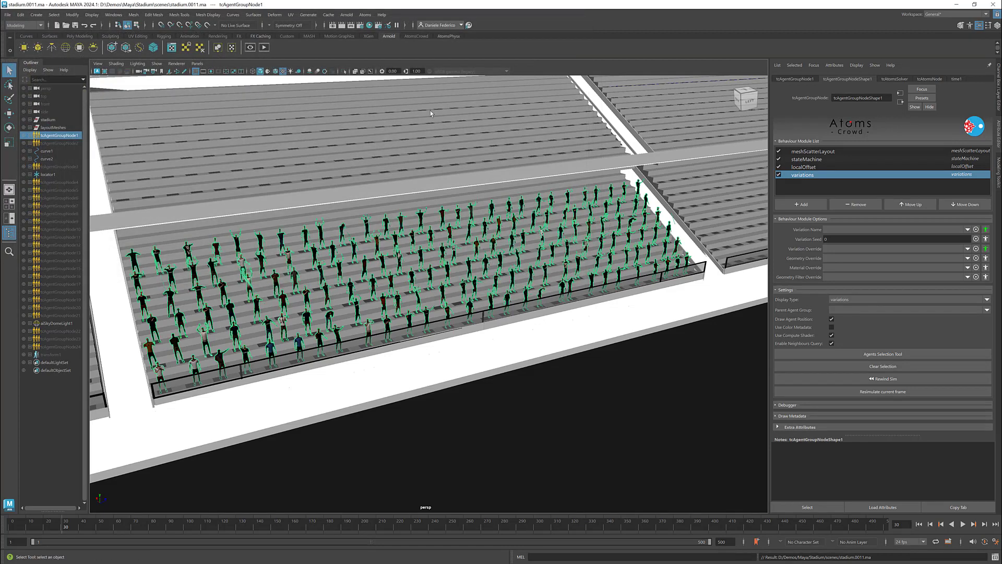
# - Open the Atoms CFX Simulation Exporter and create a flagclothcache folder inside data for the cloth cache file
pyautogui.click(365, 15)
pyautogui.moveTo(397, 40)
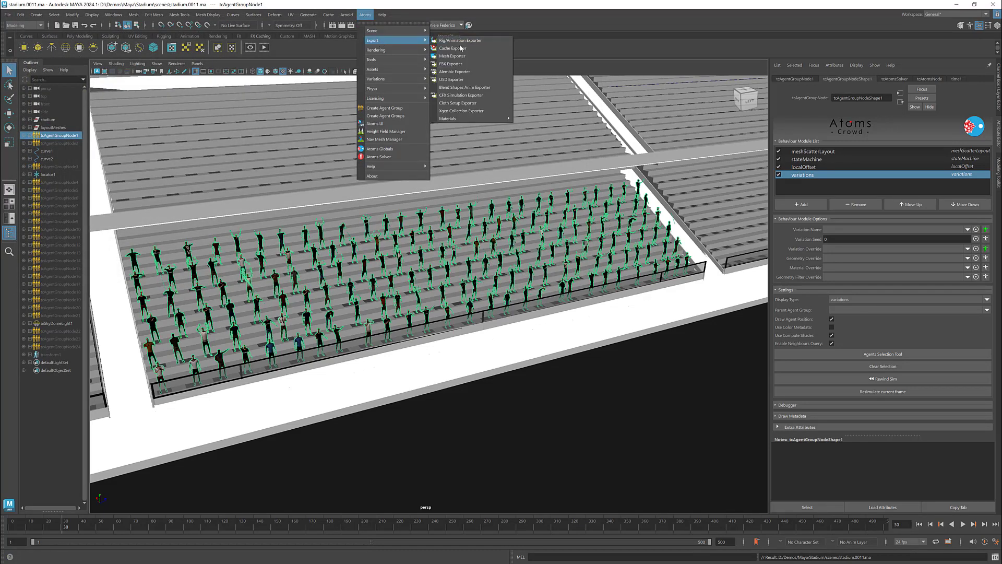
pyautogui.click(464, 95)
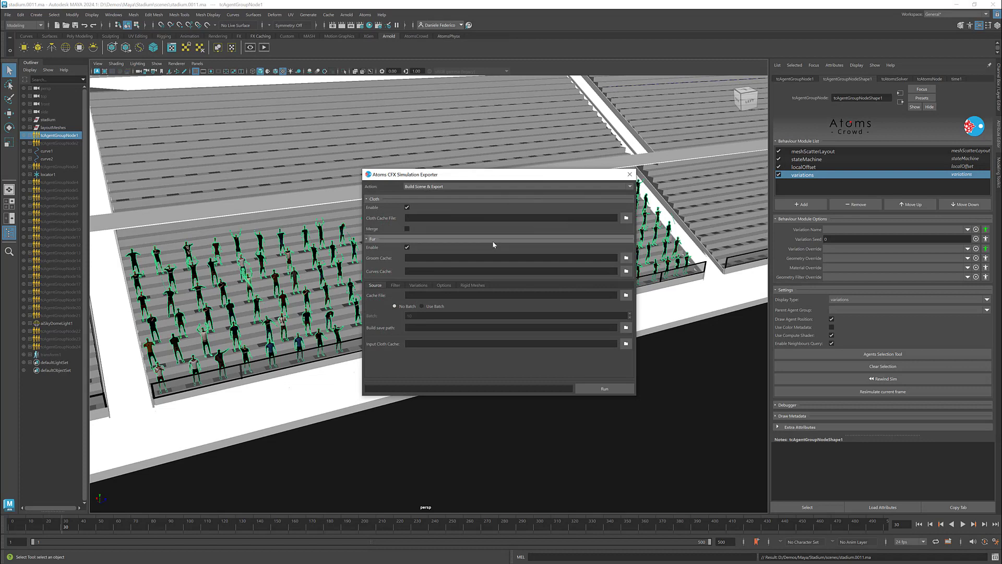
pyautogui.click(626, 217)
pyautogui.click(545, 199)
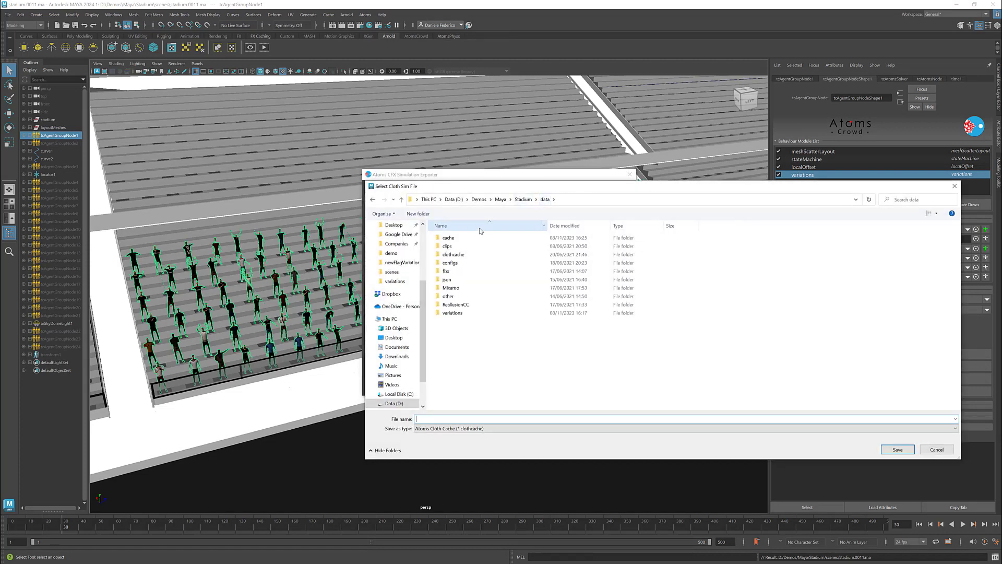
pyautogui.click(417, 213)
pyautogui.write('flagclo')
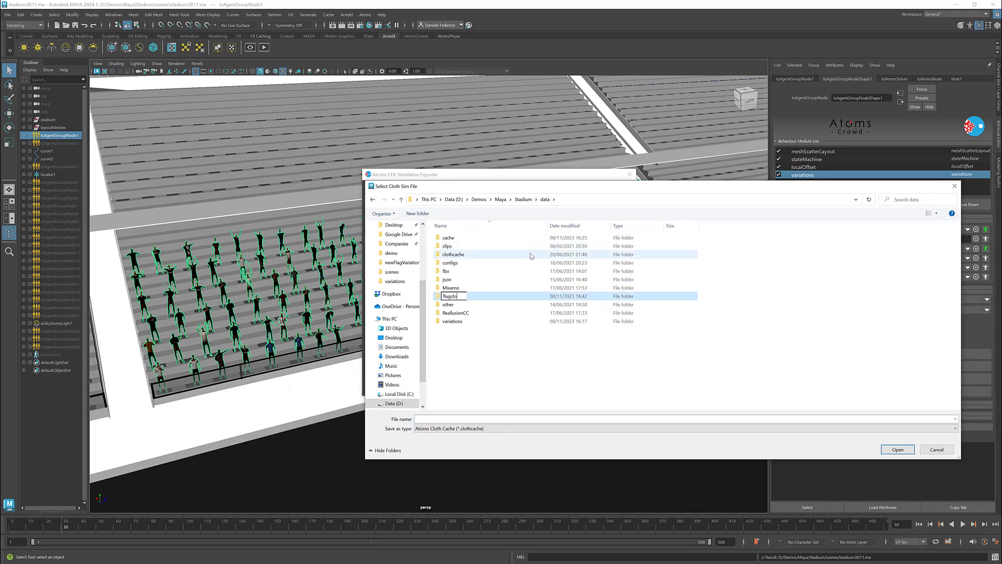
pyautogui.write('thcache')
pyautogui.press('Return')
pyautogui.press('Return')
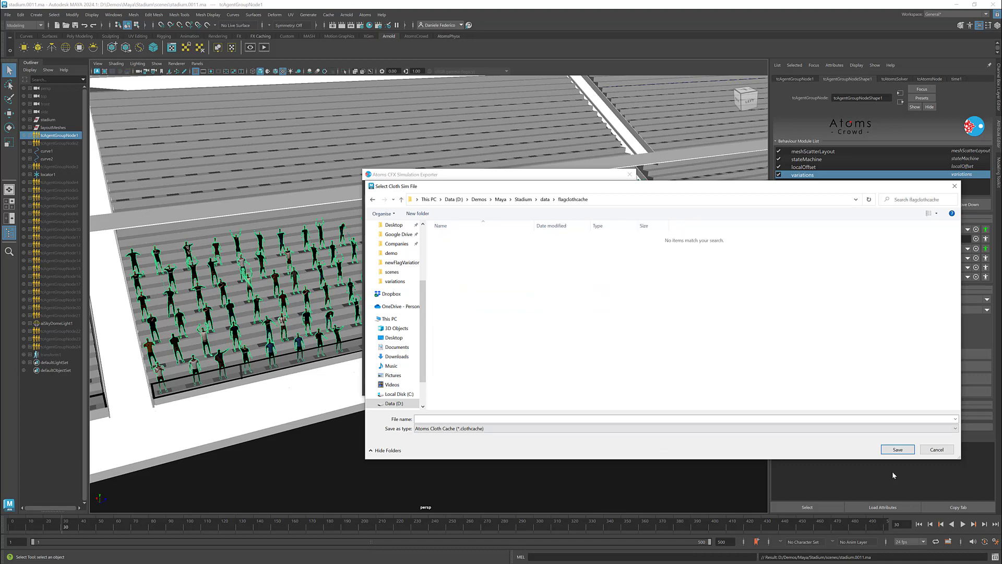
# - Name the cloth cache file clothcache in the flagclothcache folder and disable the Fur export
pyautogui.click(782, 419)
pyautogui.write('cloth')
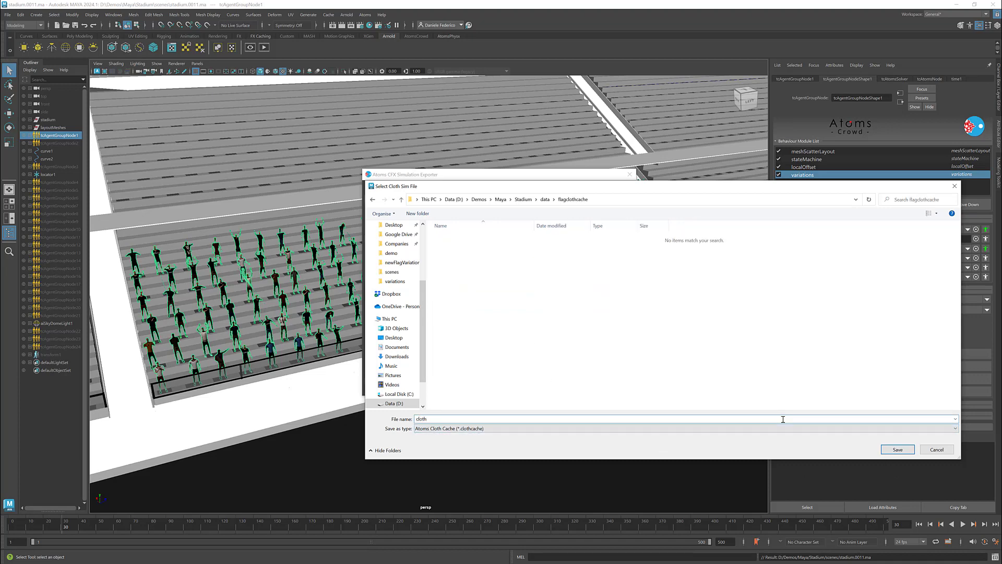
pyautogui.write('cache')
pyautogui.press('Return')
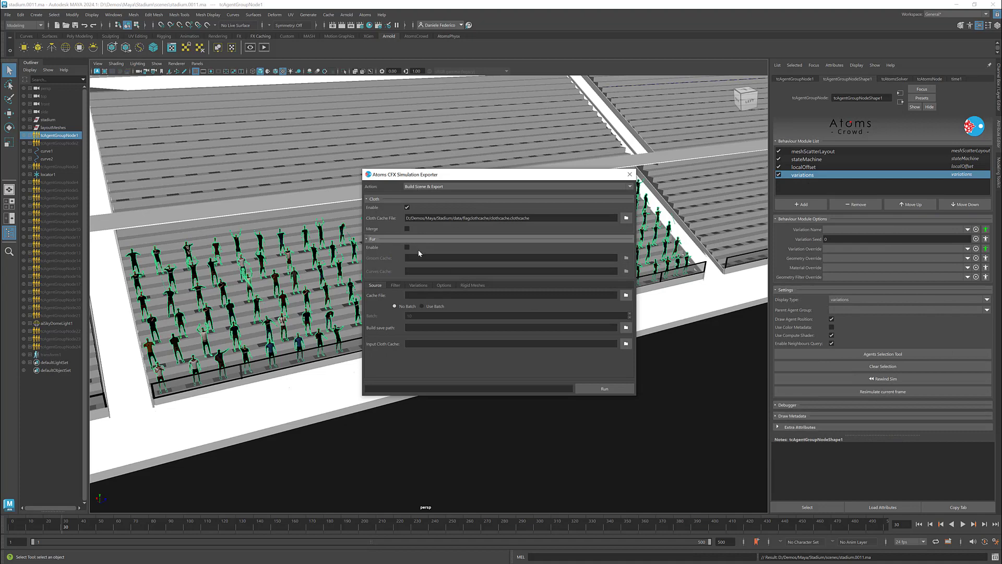
# - Set the source cache file to tcAgentGroupNodeShape1.atoms from the data/cache/NewFlagCache/tcAgentGroupNodeShape1 folder
pyautogui.click(626, 295)
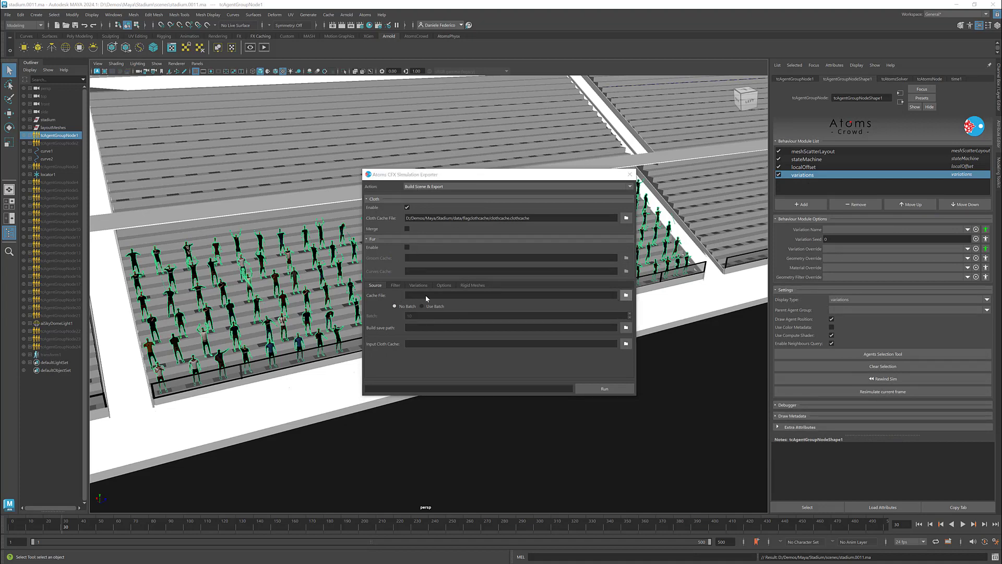
pyautogui.click(544, 199)
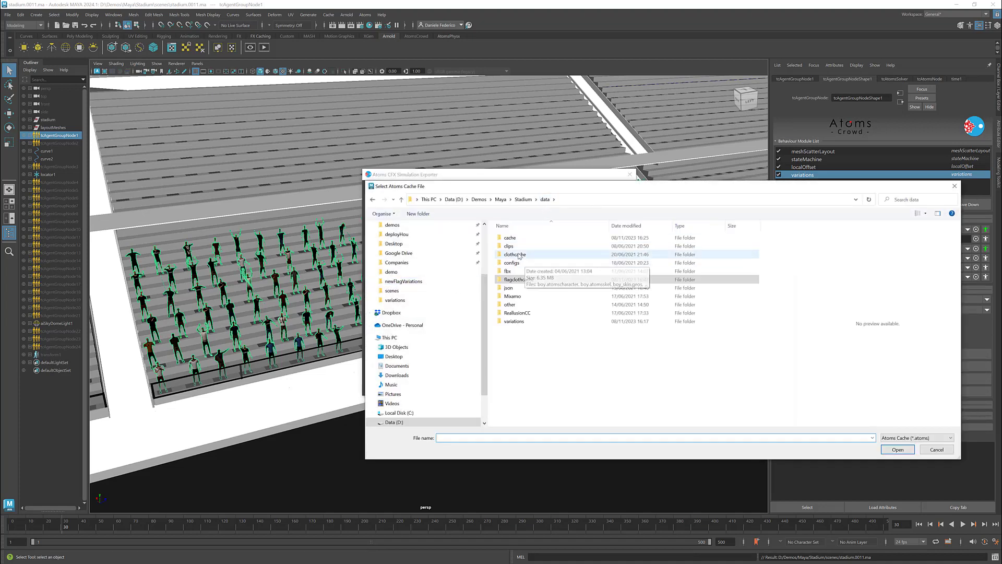
pyautogui.doubleClick(518, 238)
pyautogui.doubleClick(520, 246)
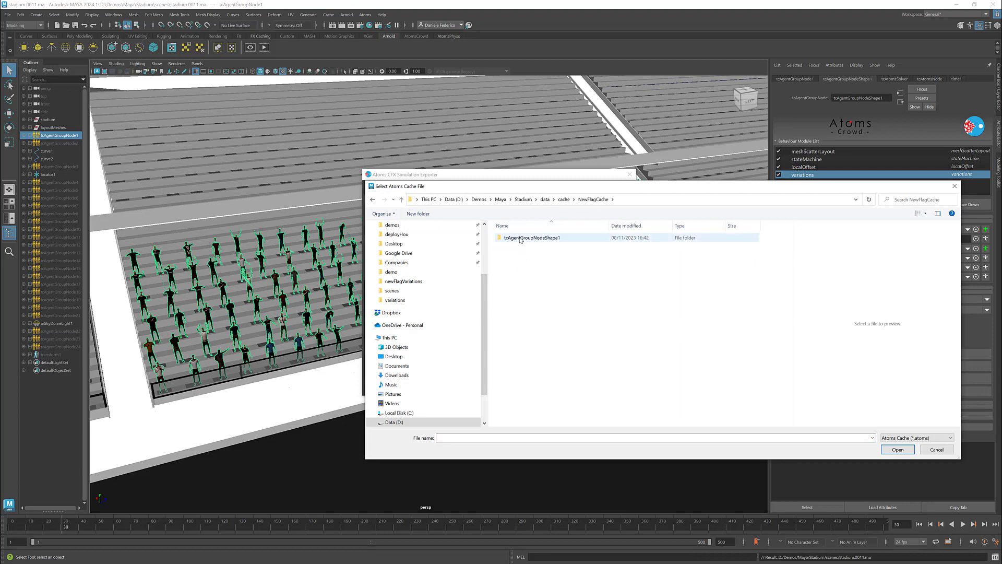
pyautogui.doubleClick(521, 238)
pyautogui.moveTo(790, 249); pyautogui.dragTo(790, 404)
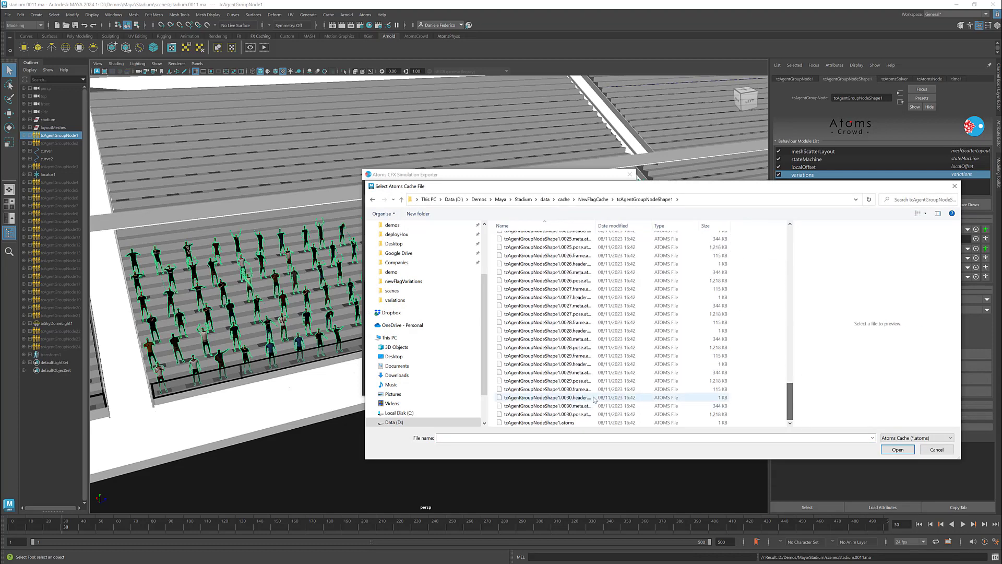
pyautogui.doubleClick(546, 422)
# - Set the exporter's variations to load from the newVariations.json file in data/variations
pyautogui.click(417, 285)
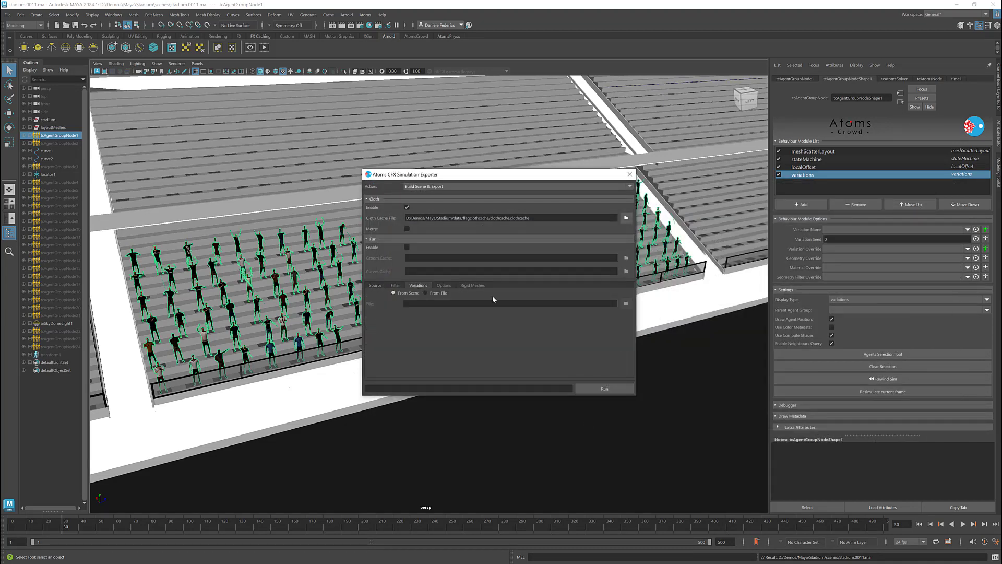
pyautogui.click(626, 305)
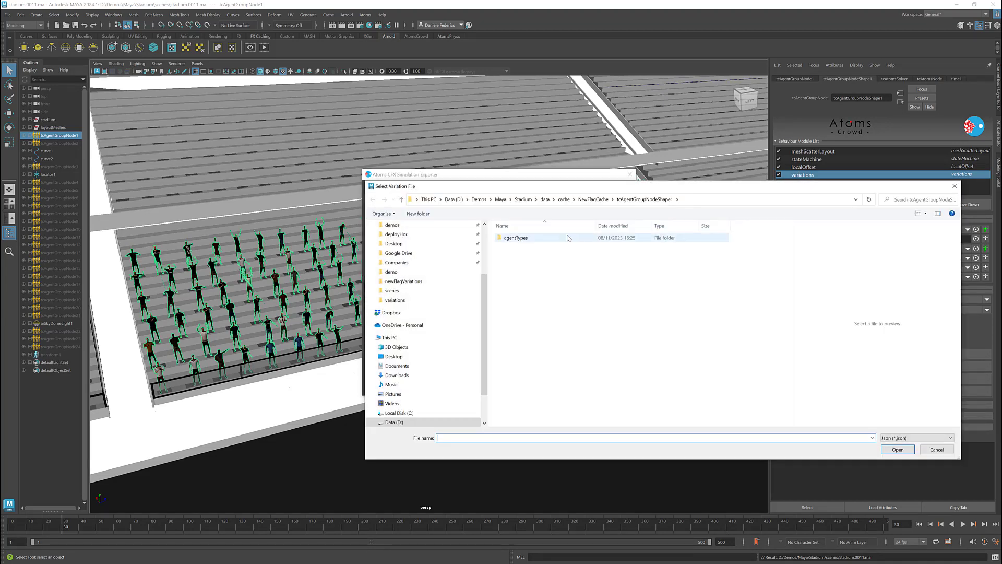
pyautogui.click(564, 199)
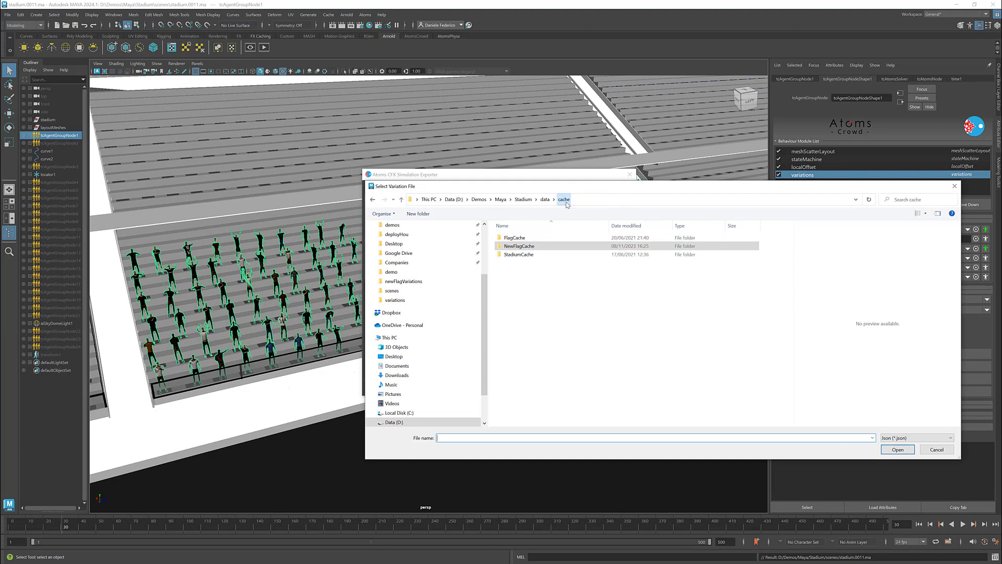
pyautogui.click(544, 199)
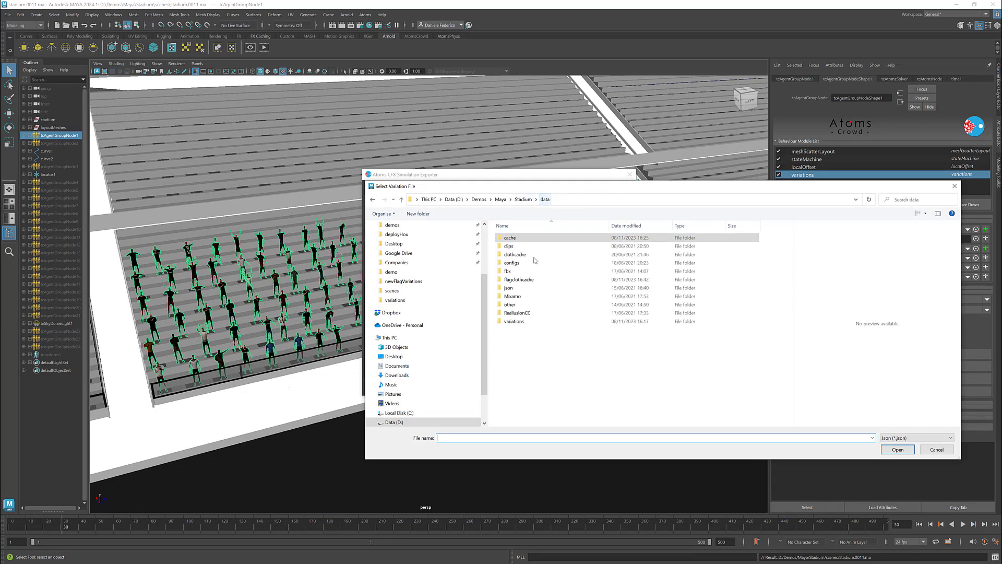
pyautogui.doubleClick(514, 321)
pyautogui.doubleClick(522, 271)
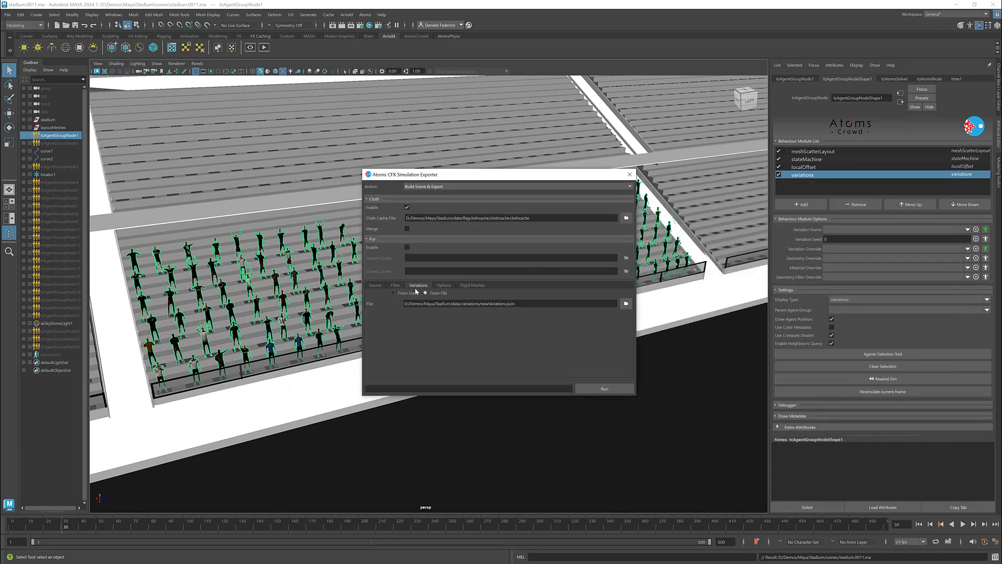
# - Run Build Scene & Export from the source settings, clearing the current scene without saving, and close the exporter
pyautogui.click(384, 285)
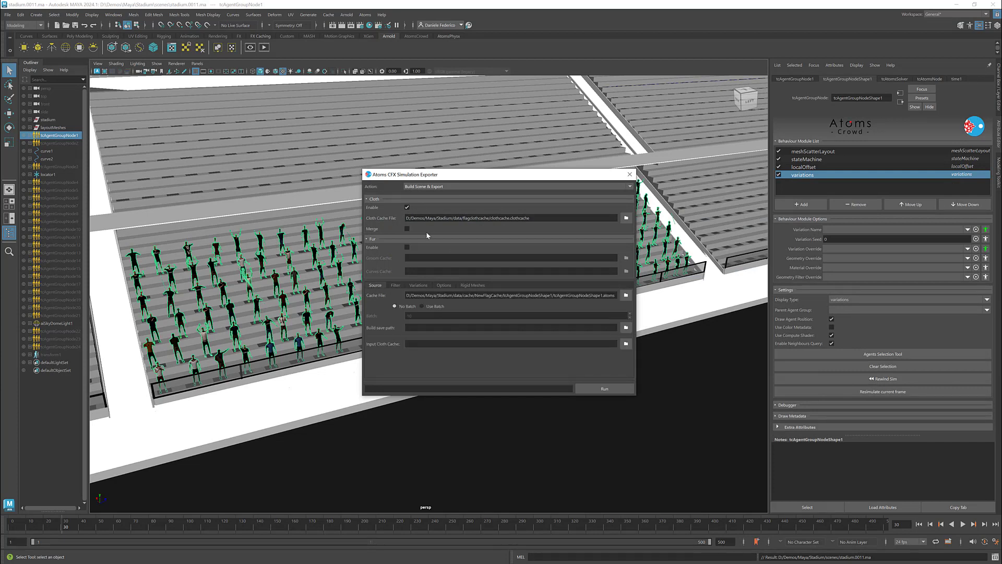
pyautogui.click(604, 389)
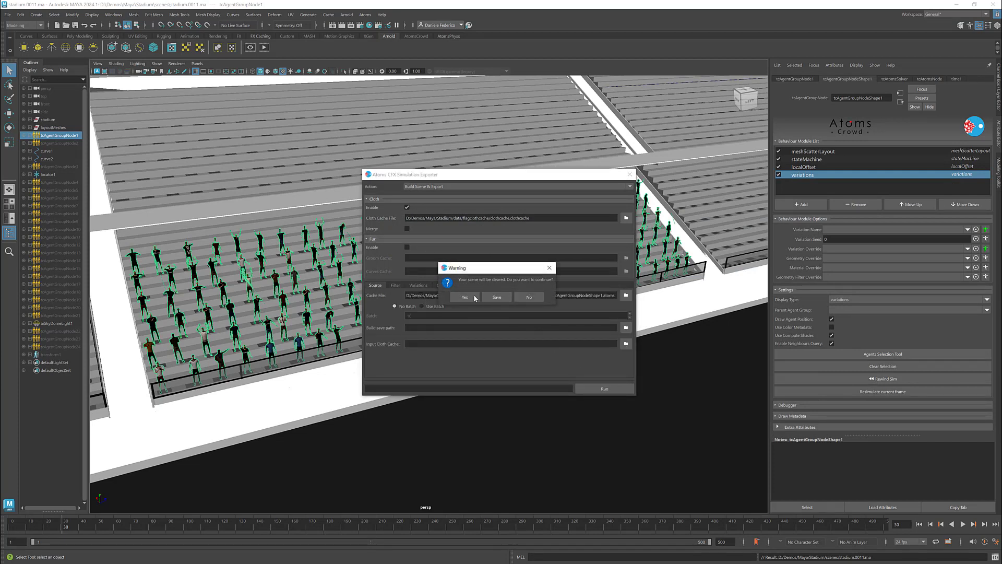
pyautogui.click(464, 297)
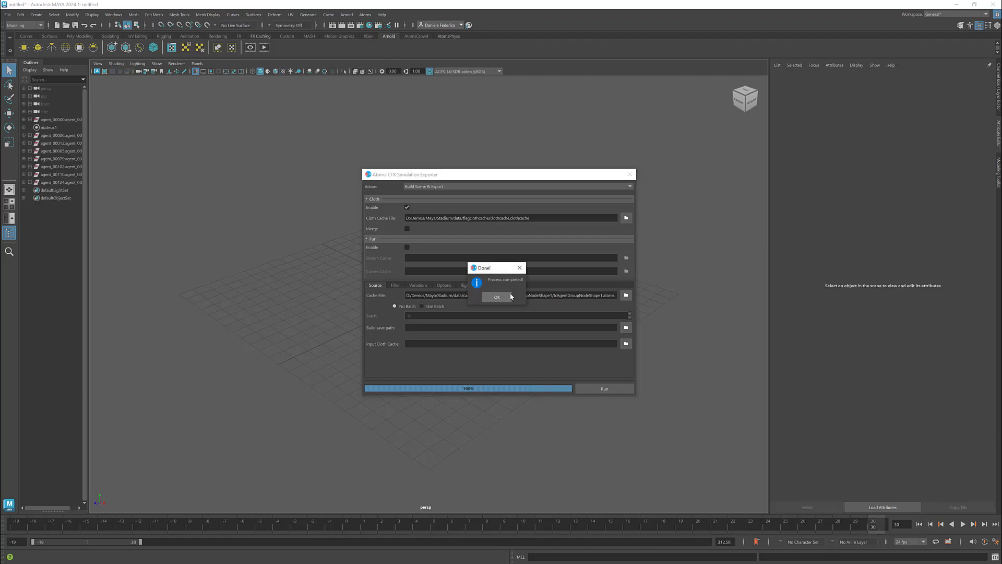
pyautogui.click(497, 296)
pyautogui.click(629, 174)
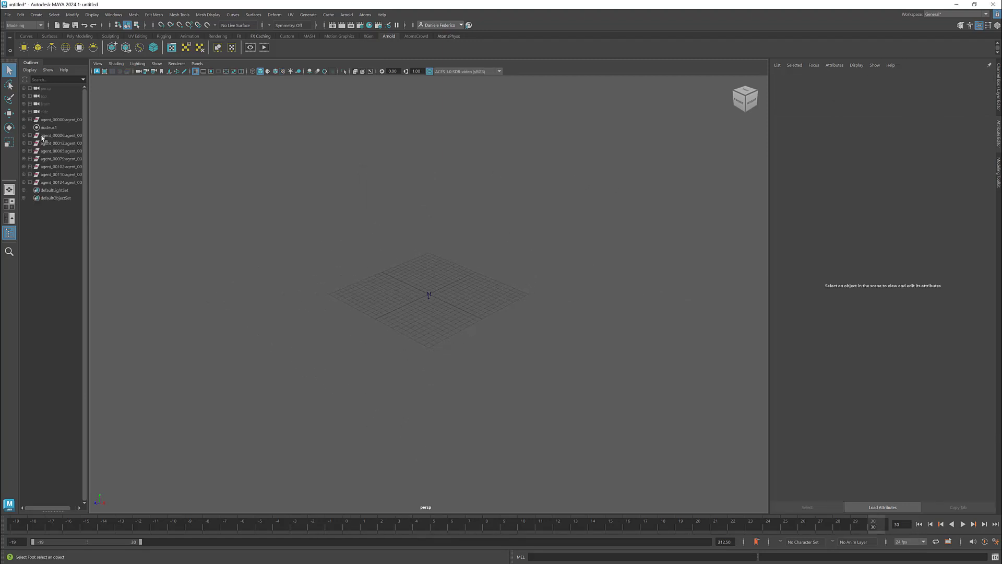
# - Expand the first agent group, frame its Hips joint and examine the simulated flags across all agents in the built scene
pyautogui.click(29, 119)
pyautogui.press('f')
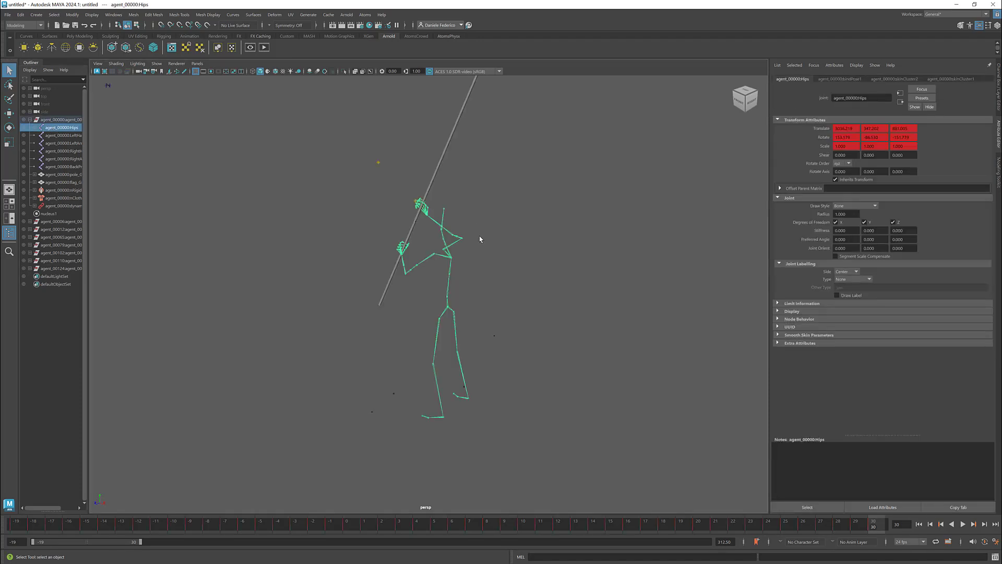
pyautogui.keyDown('alt'); pyautogui.moveTo(476, 236); pyautogui.dragTo(435, 235, button='right'); pyautogui.keyUp('alt')
pyautogui.keyDown('alt'); pyautogui.moveTo(435, 234); pyautogui.dragTo(470, 230); pyautogui.keyUp('alt')
pyautogui.keyDown('alt'); pyautogui.moveTo(470, 230); pyautogui.dragTo(319, 226, button='right'); pyautogui.keyUp('alt')
pyautogui.keyDown('alt'); pyautogui.moveTo(319, 227); pyautogui.dragTo(501, 256); pyautogui.keyUp('alt')
pyautogui.keyDown('alt'); pyautogui.moveTo(752, 418); pyautogui.dragTo(507, 309, button='right'); pyautogui.keyUp('alt')
pyautogui.keyDown('alt'); pyautogui.moveTo(506, 309); pyautogui.dragTo(532, 316); pyautogui.keyUp('alt')
pyautogui.keyDown('alt'); pyautogui.moveTo(438, 276); pyautogui.dragTo(504, 261, button='middle'); pyautogui.keyUp('alt')
pyautogui.keyDown('alt'); pyautogui.moveTo(504, 260); pyautogui.dragTo(481, 264, button='right'); pyautogui.keyUp('alt')
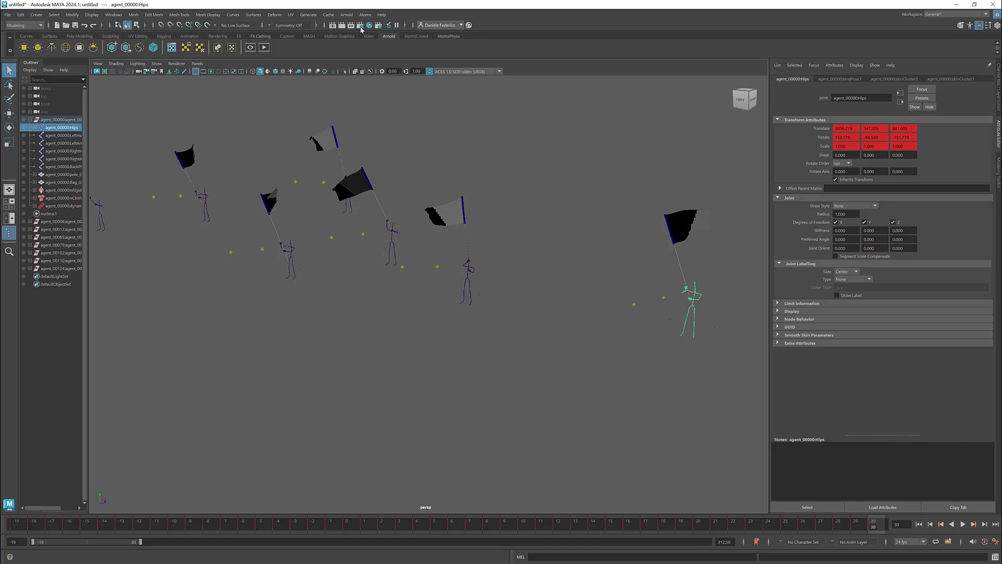
# - Reopen the recent stadium.0011.ma scene without saving the current one
pyautogui.click(7, 16)
pyautogui.moveTo(75, 262)
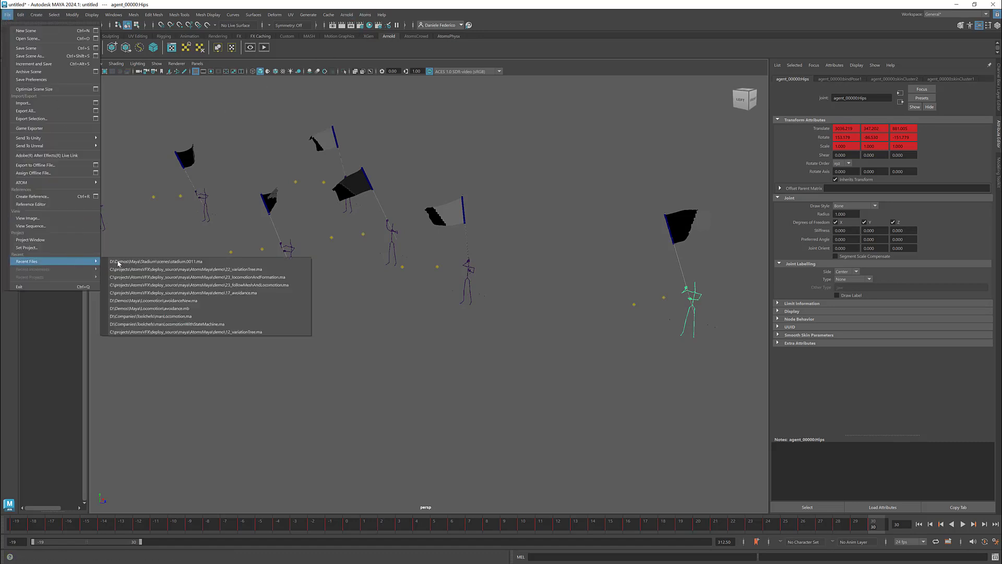
pyautogui.click(155, 263)
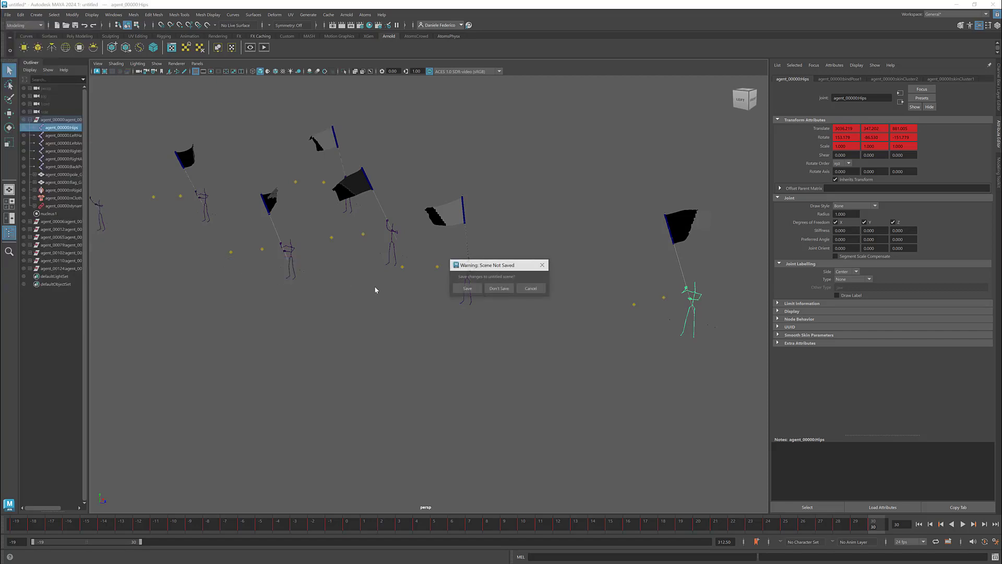
pyautogui.click(496, 286)
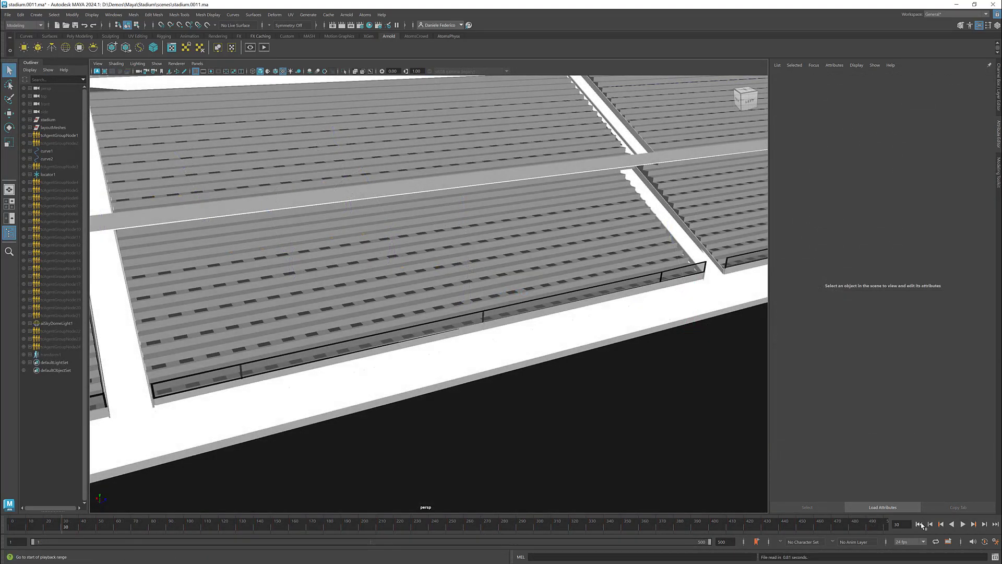
# - Hide tcAgentGroupNode1, show transform1 and set its Atoms cache file to tcAgentGroupNodeShape1.atoms from the data/cache/NewFlagCache/tcAgentGroupNodeShape1 folder
pyautogui.click(53, 137)
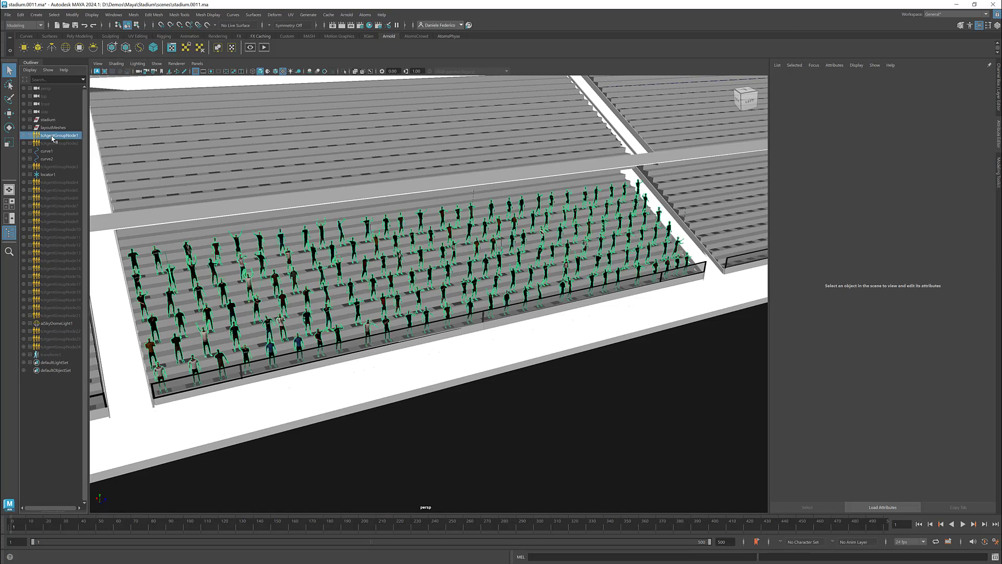
pyautogui.click(51, 355)
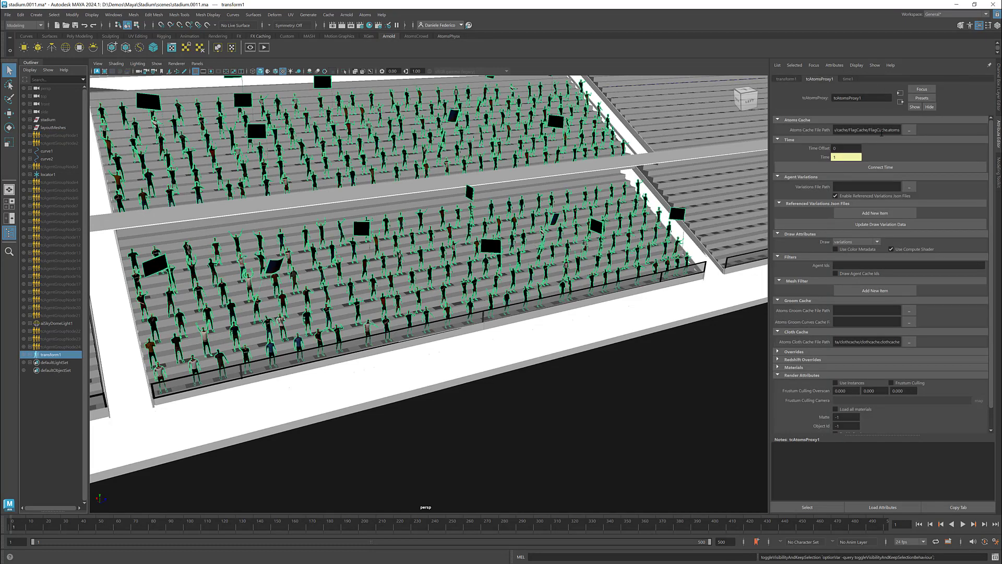
pyautogui.click(909, 130)
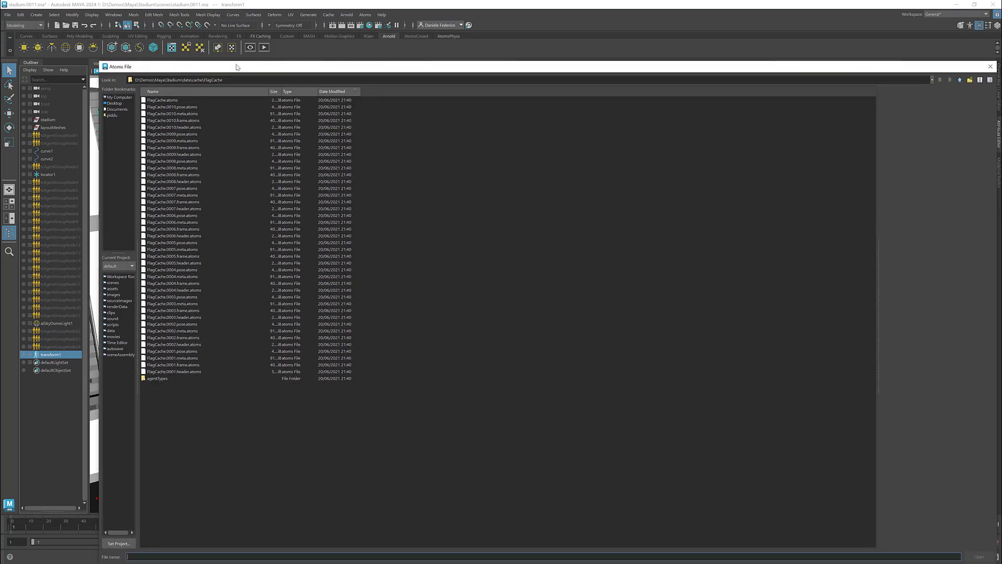
pyautogui.click(897, 59)
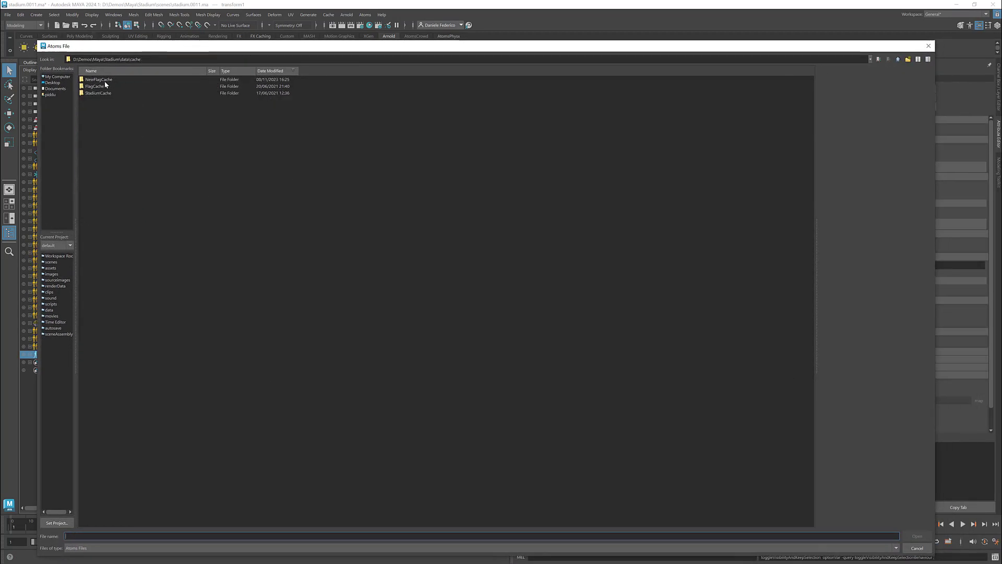
pyautogui.doubleClick(104, 80)
pyautogui.doubleClick(111, 80)
pyautogui.click(137, 80)
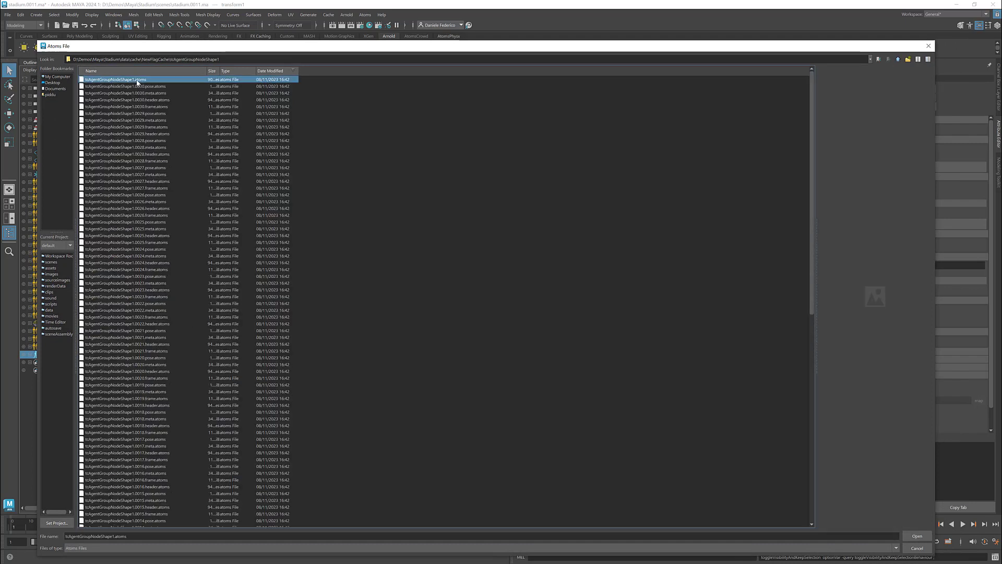
pyautogui.doubleClick(137, 80)
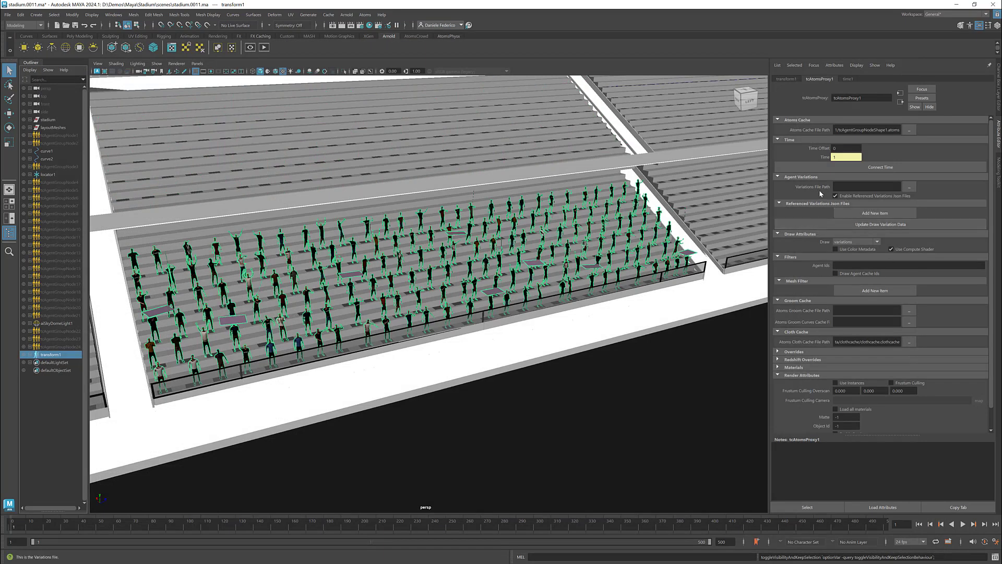
# - Set the proxy's variations file to newVariations.json from the data/variations folder
pyautogui.click(908, 187)
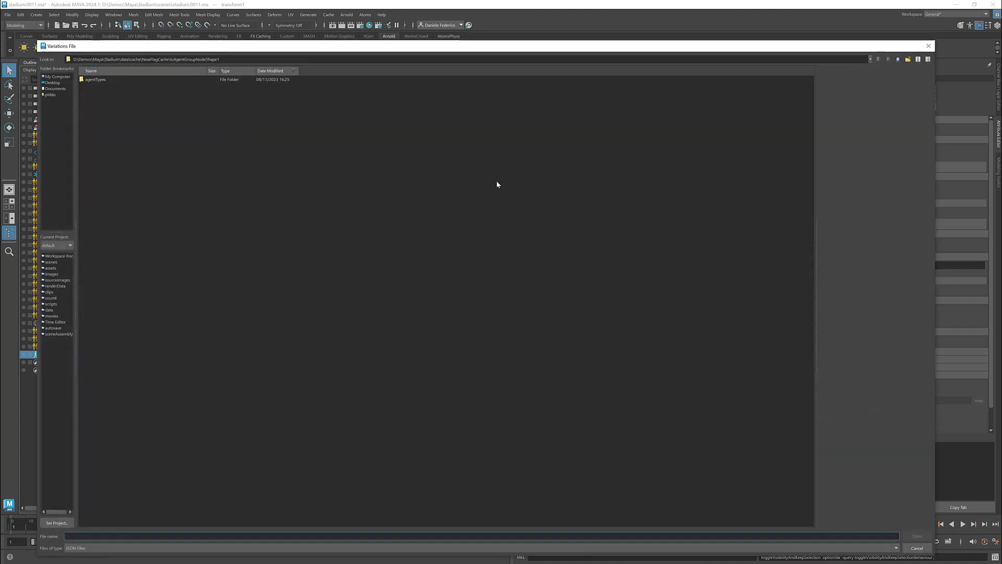
pyautogui.click(899, 59)
pyautogui.click(898, 59)
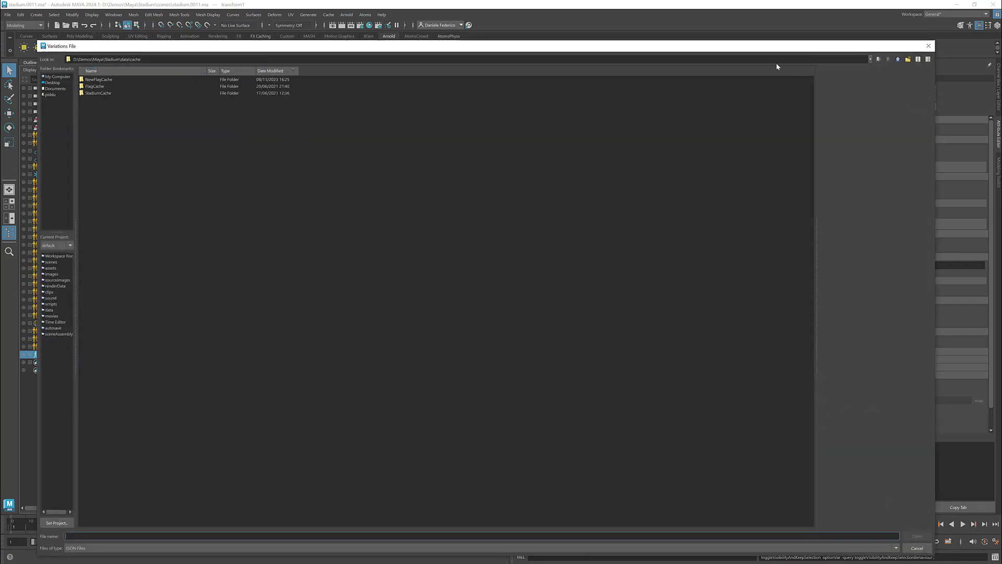
pyautogui.click(897, 59)
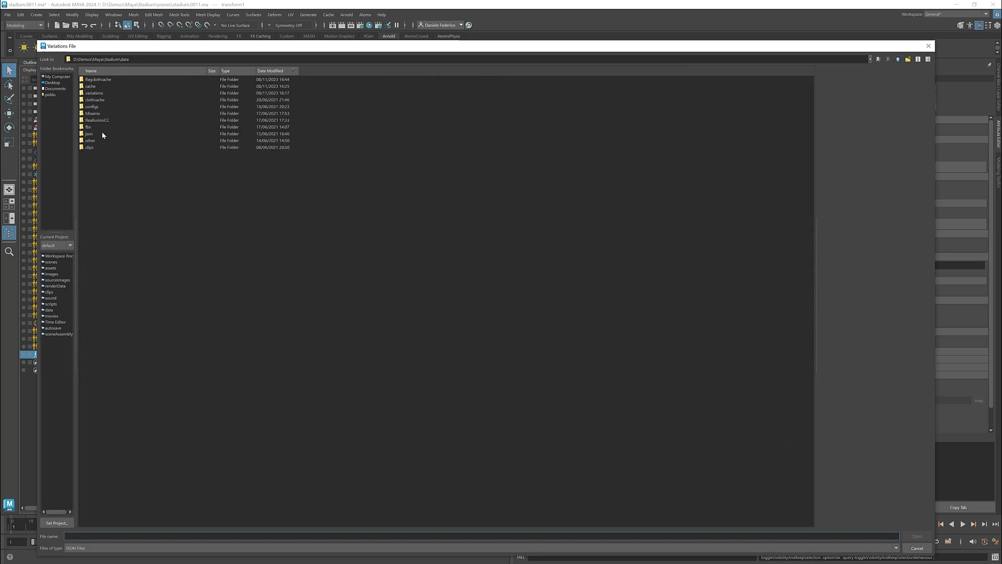
pyautogui.doubleClick(99, 93)
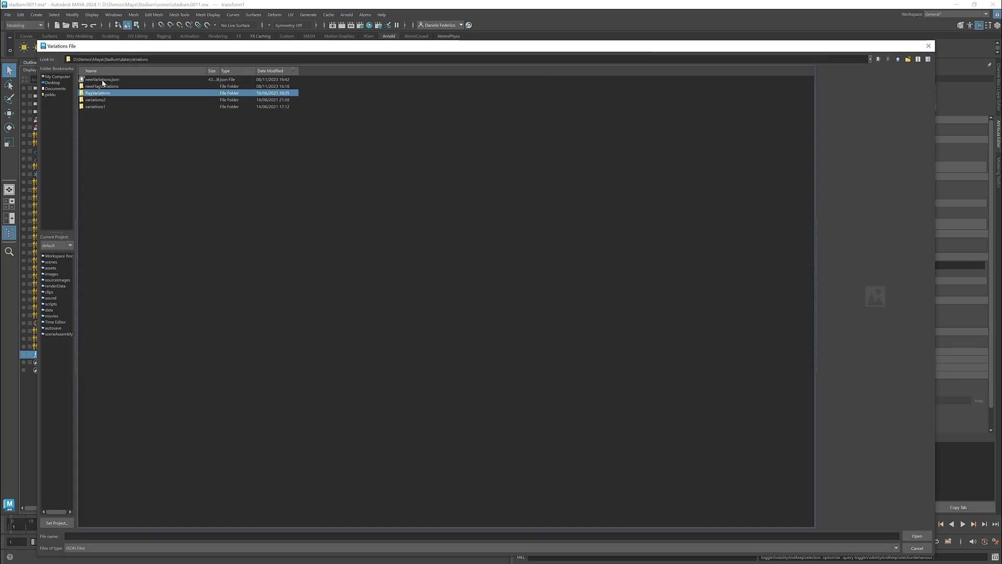
pyautogui.doubleClick(117, 80)
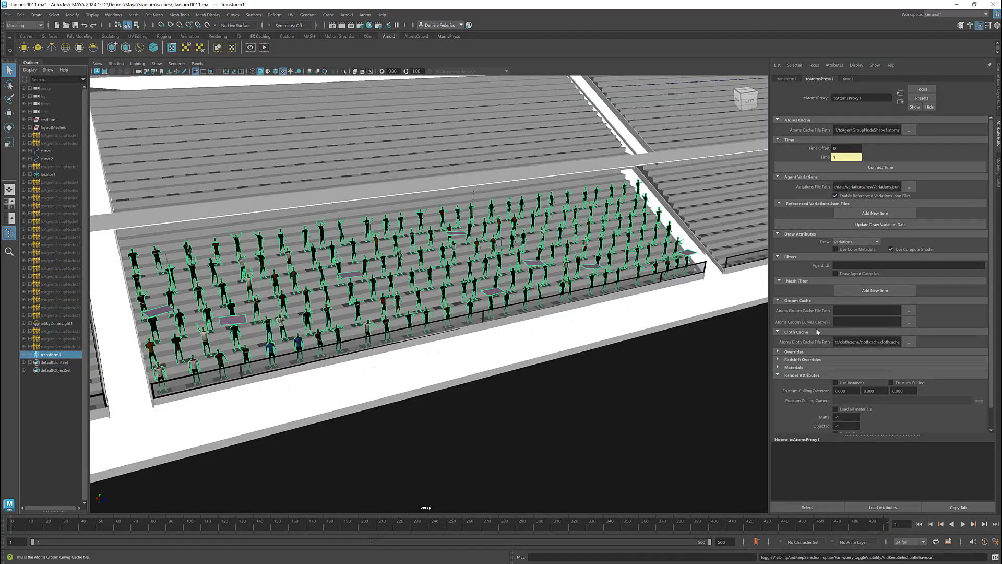
# - Set the proxy's Atoms cloth cache file to clothcache.clothcache from the data/flagclothcache folder
pyautogui.click(909, 342)
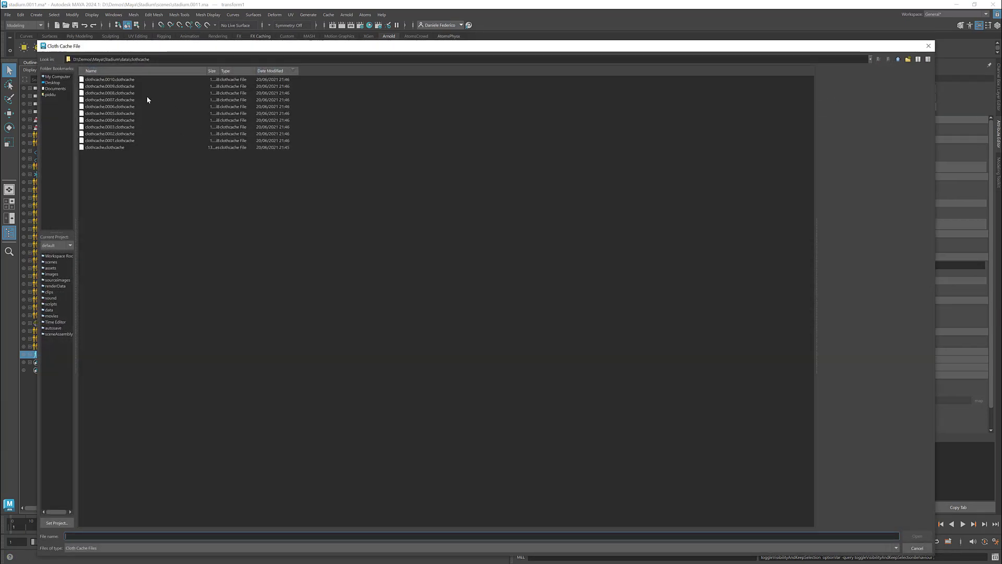
pyautogui.click(898, 59)
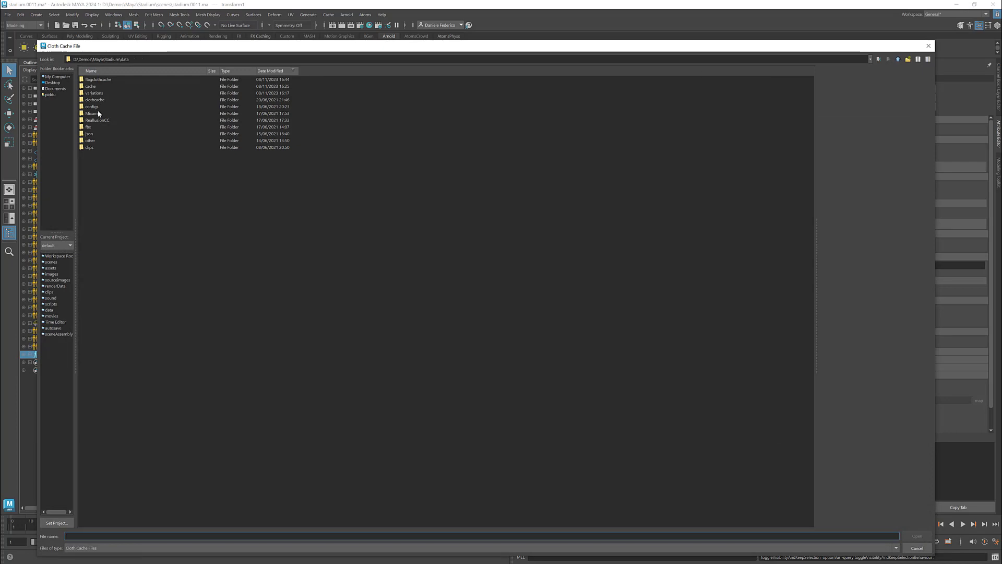
pyautogui.click(101, 80)
pyautogui.doubleClick(101, 80)
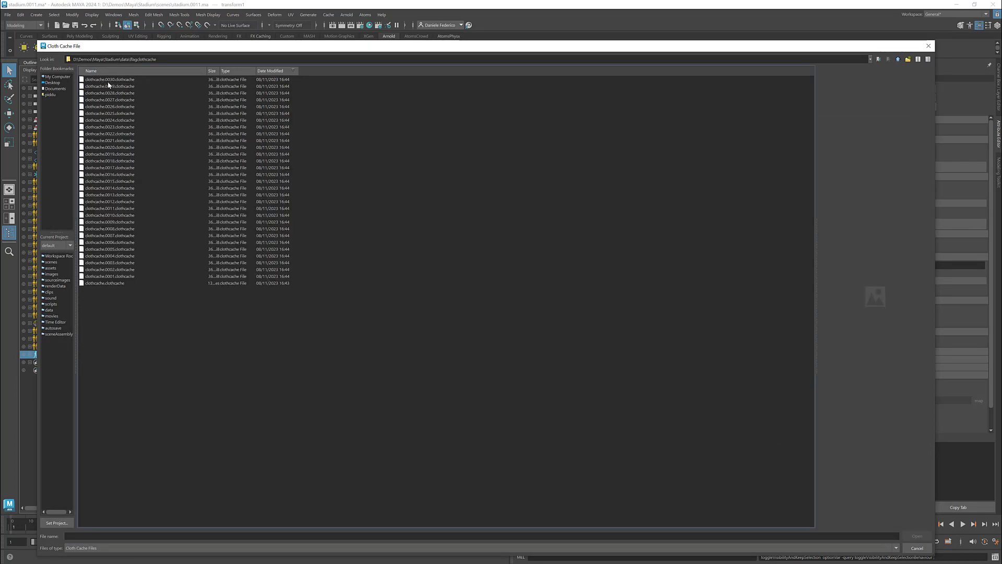
pyautogui.doubleClick(107, 284)
# - Play the cached crowd from the first frame to examine the simulated flags, and return to the start
pyautogui.keyDown('alt'); pyautogui.moveTo(498, 300); pyautogui.dragTo(545, 249); pyautogui.keyUp('alt')
pyautogui.keyDown('alt'); pyautogui.moveTo(545, 248); pyautogui.dragTo(407, 283, button='middle'); pyautogui.keyUp('alt')
pyautogui.click(962, 524)
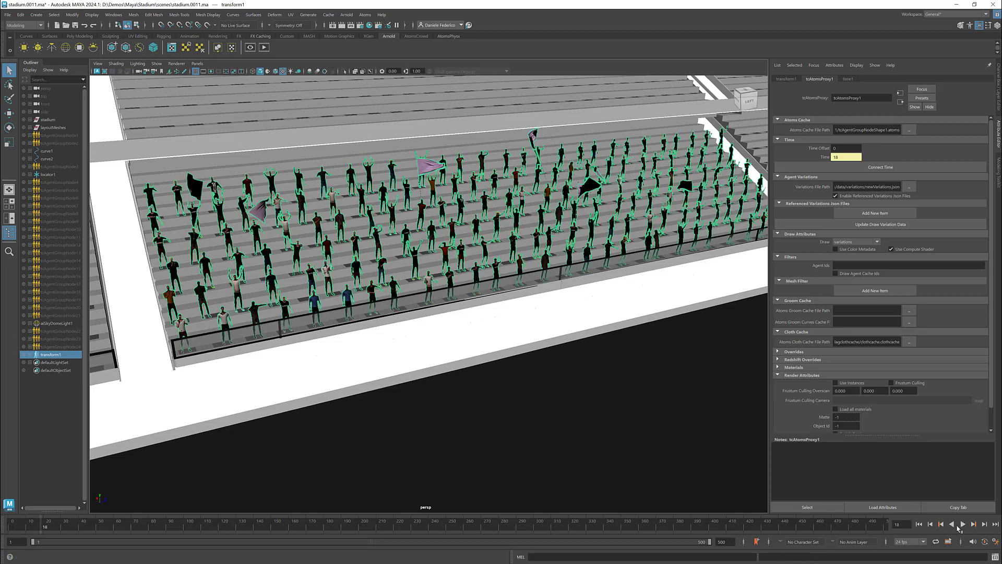
pyautogui.click(920, 524)
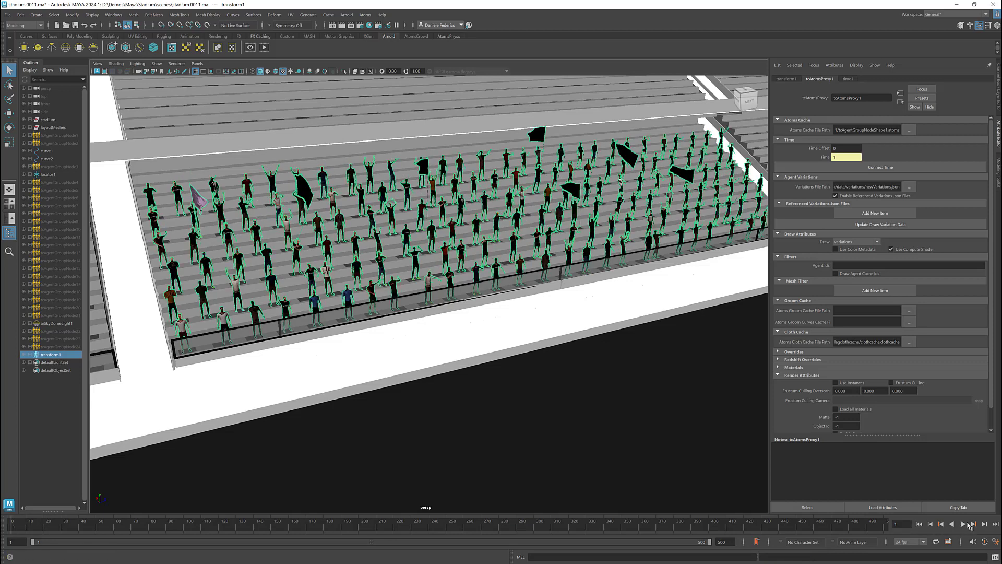
pyautogui.click(964, 525)
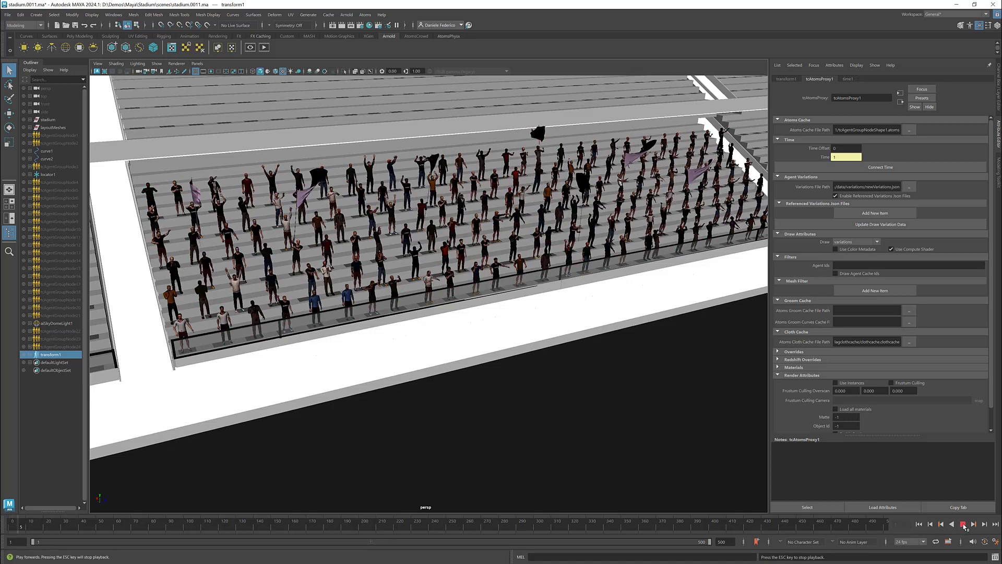
pyautogui.click(963, 524)
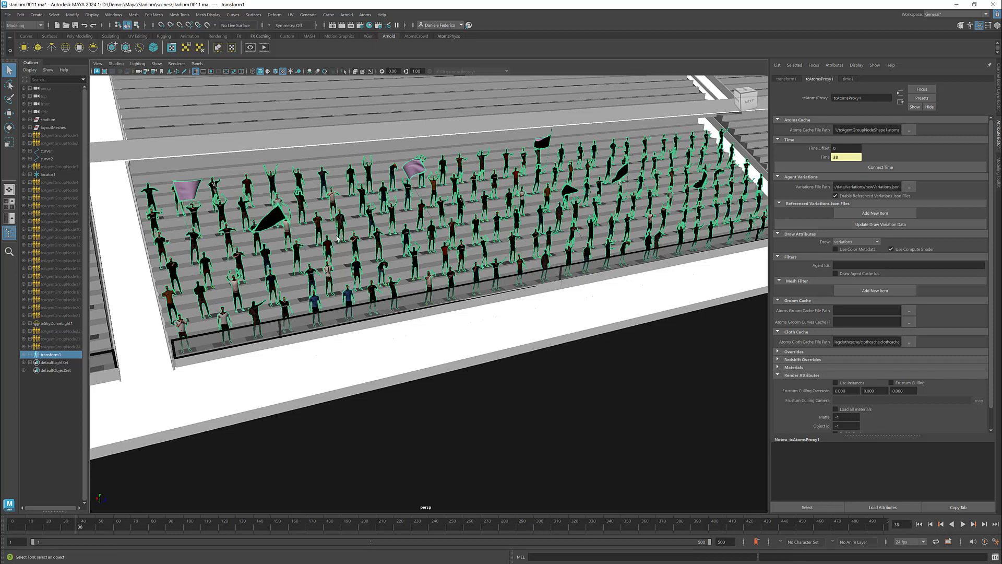
pyautogui.keyDown('alt'); pyautogui.moveTo(328, 234); pyautogui.dragTo(280, 250, button='middle'); pyautogui.keyUp('alt')
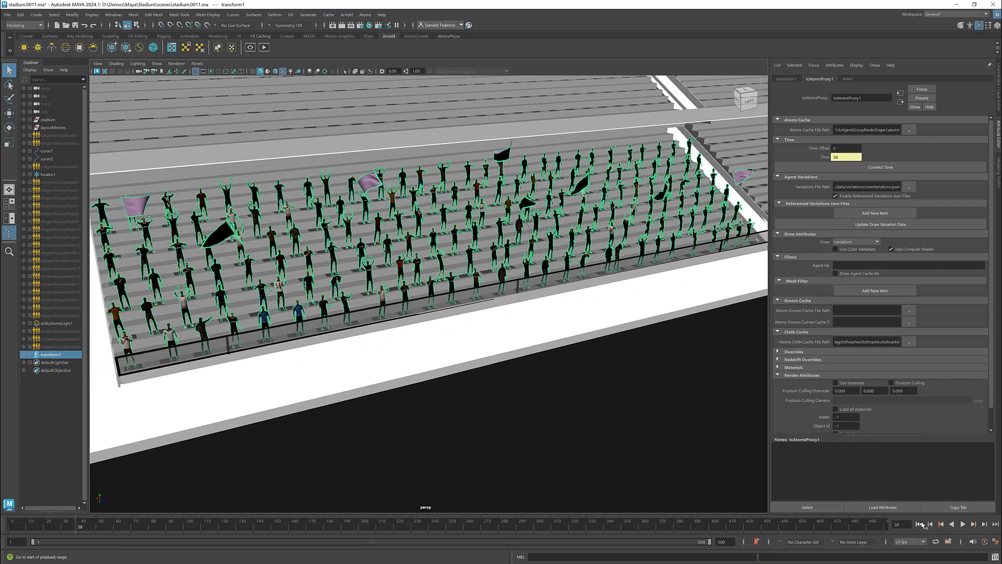
pyautogui.click(918, 524)
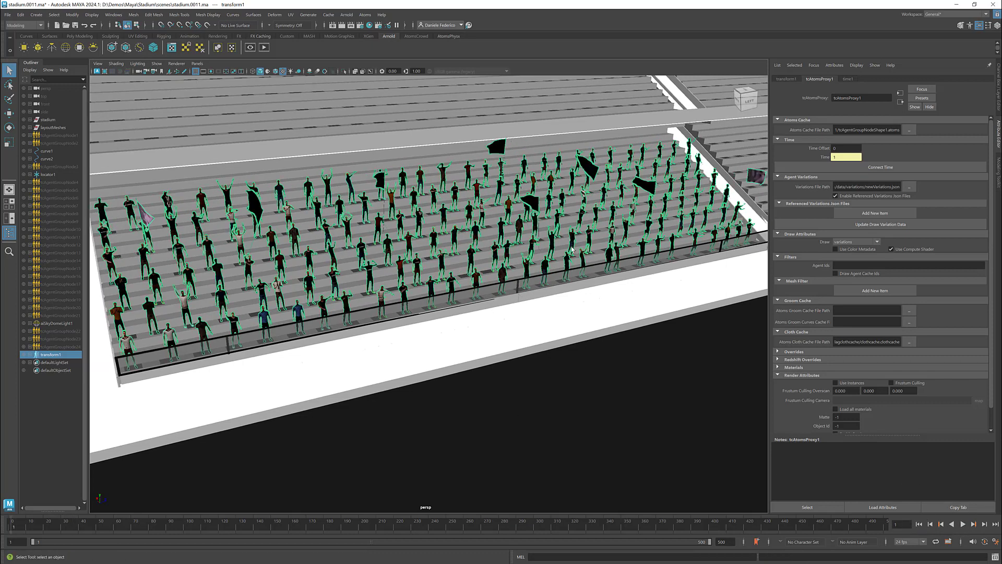
pyautogui.keyDown('alt'); pyautogui.moveTo(571, 249); pyautogui.dragTo(580, 221, button='middle'); pyautogui.keyUp('alt')
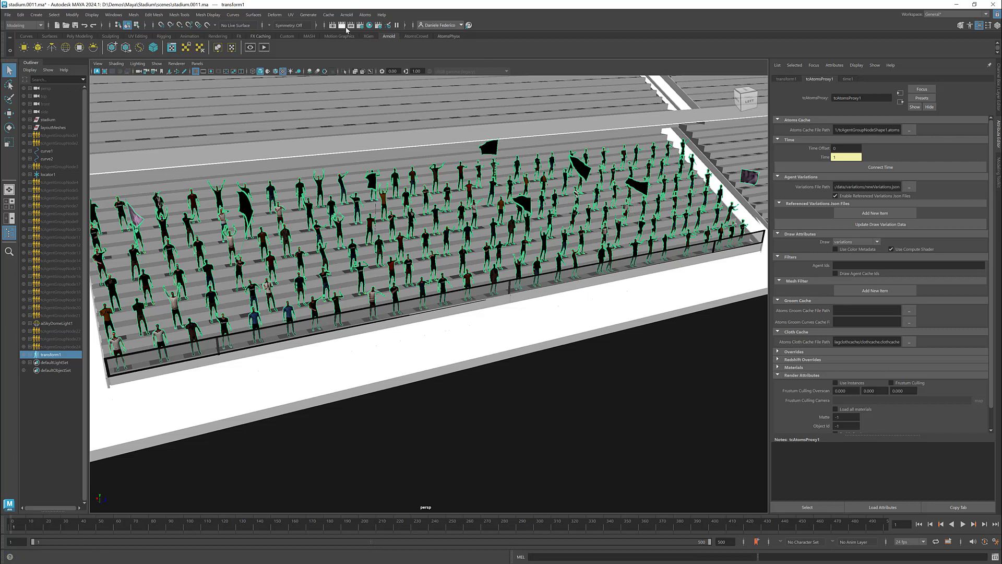
# - Check the Arnold render settings and render the current frame of the crowd with its flags
pyautogui.click(360, 25)
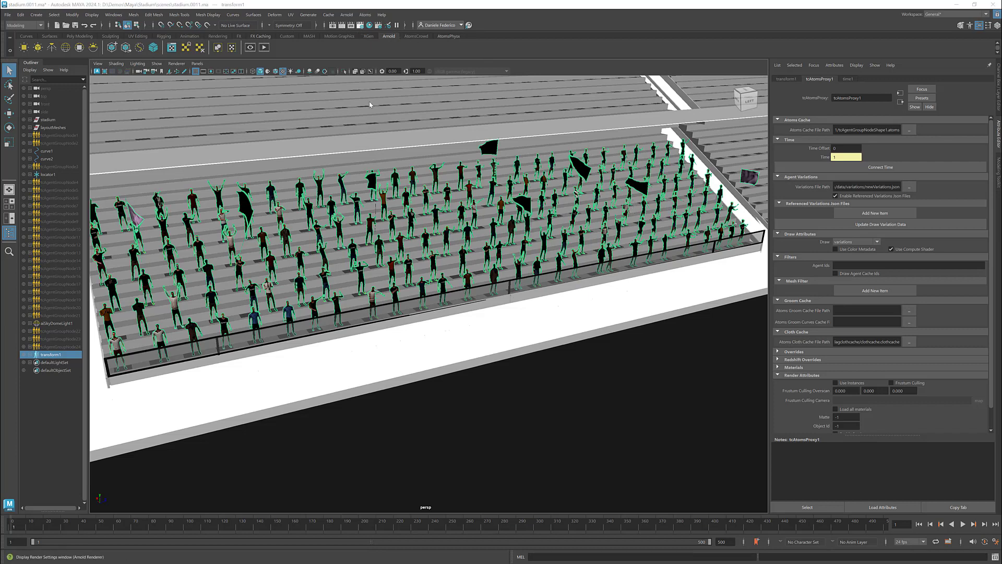
pyautogui.click(268, 72)
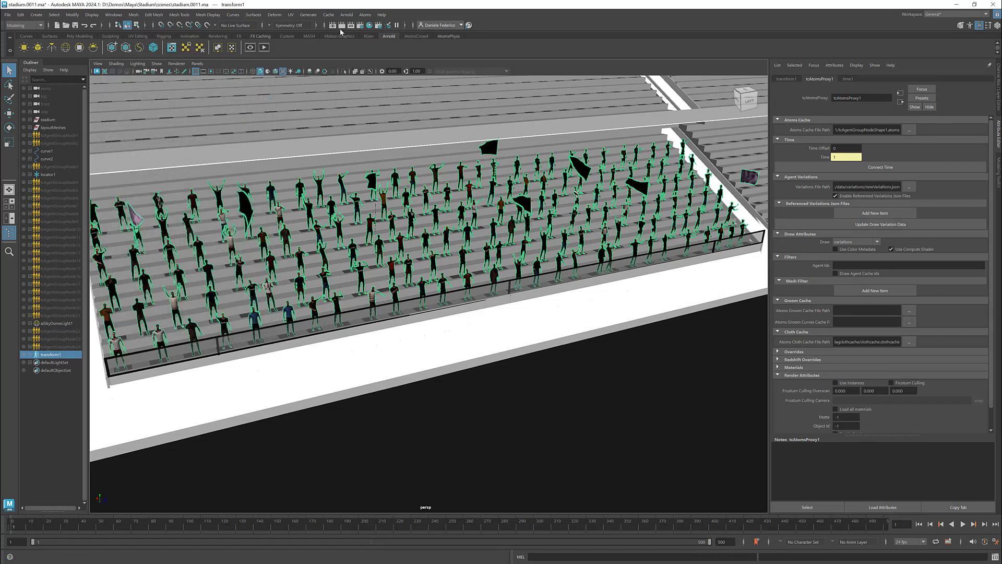
pyautogui.click(342, 25)
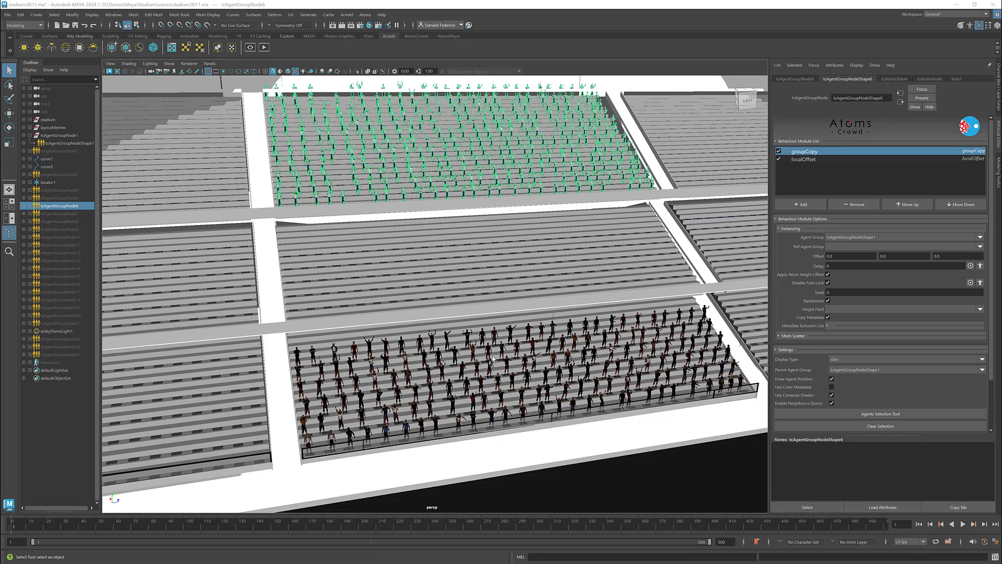
# - Set the display type of tcAgentGroupNode6 to variations and frame the group to examine its agents
pyautogui.click(843, 364)
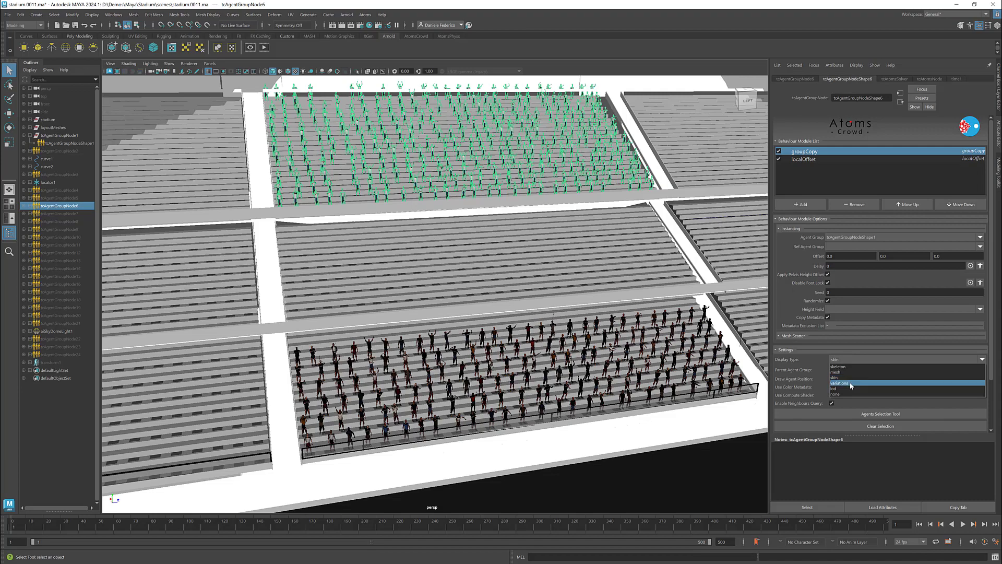
pyautogui.click(850, 384)
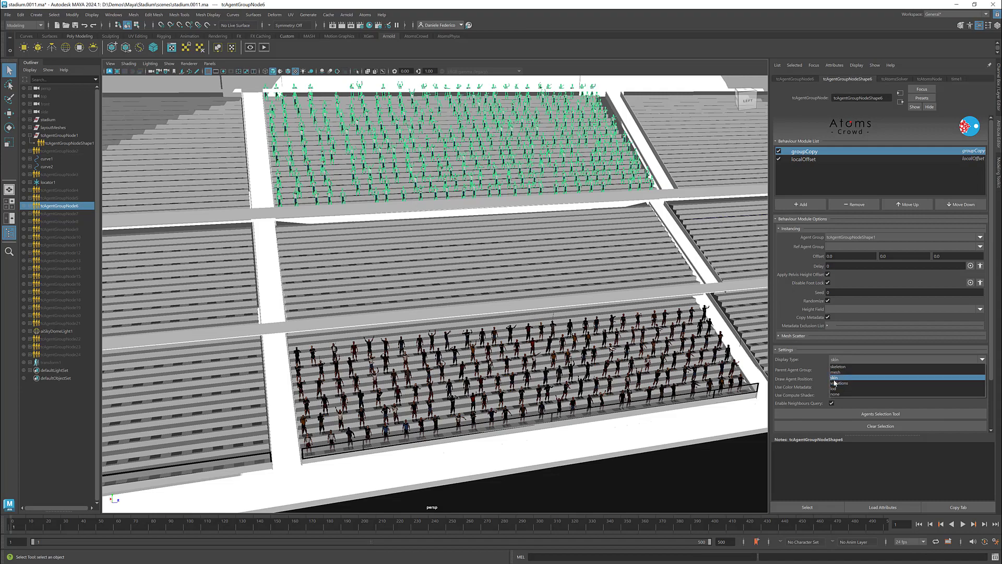
pyautogui.press('f')
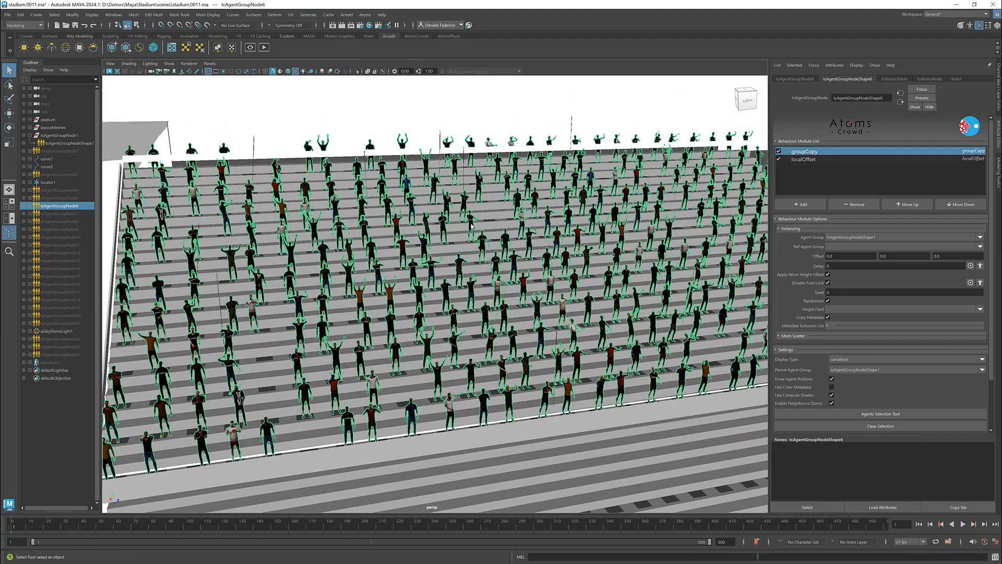
pyautogui.keyDown('alt'); pyautogui.moveTo(472, 226); pyautogui.dragTo(506, 431, button='right'); pyautogui.keyUp('alt')
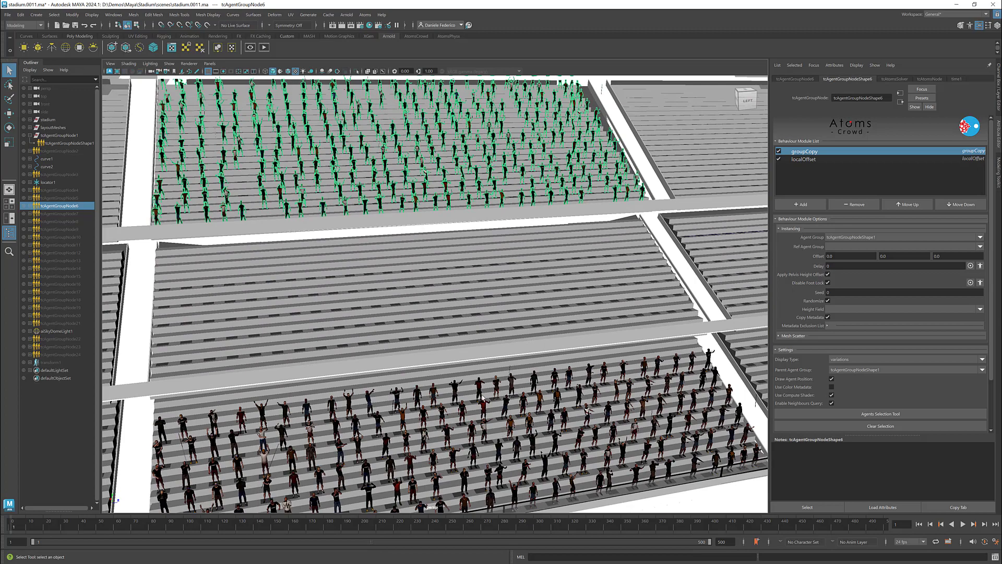
pyautogui.keyDown('alt'); pyautogui.moveTo(482, 398); pyautogui.dragTo(498, 191, button='right'); pyautogui.keyUp('alt')
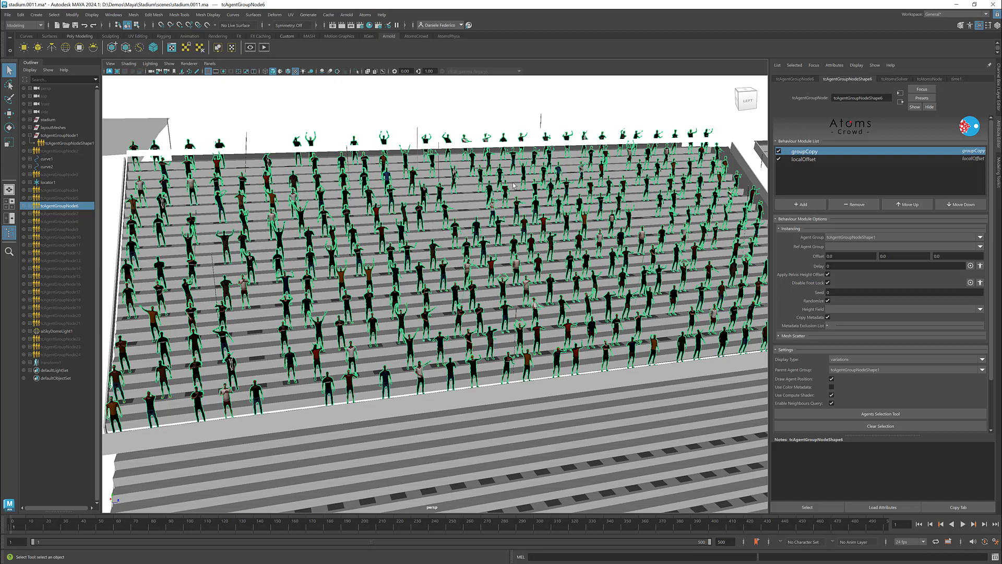
pyautogui.scroll(-5, 500, 211)
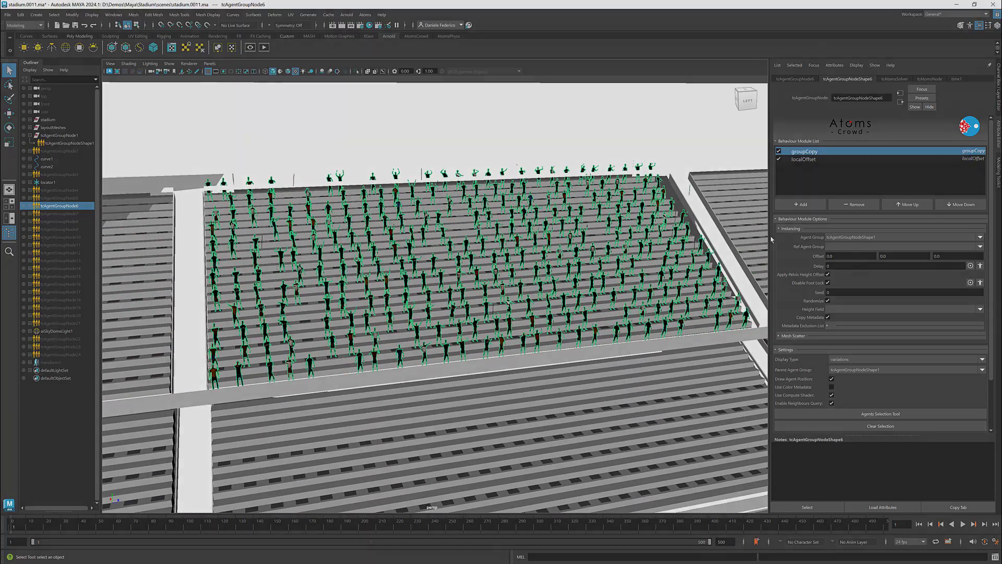